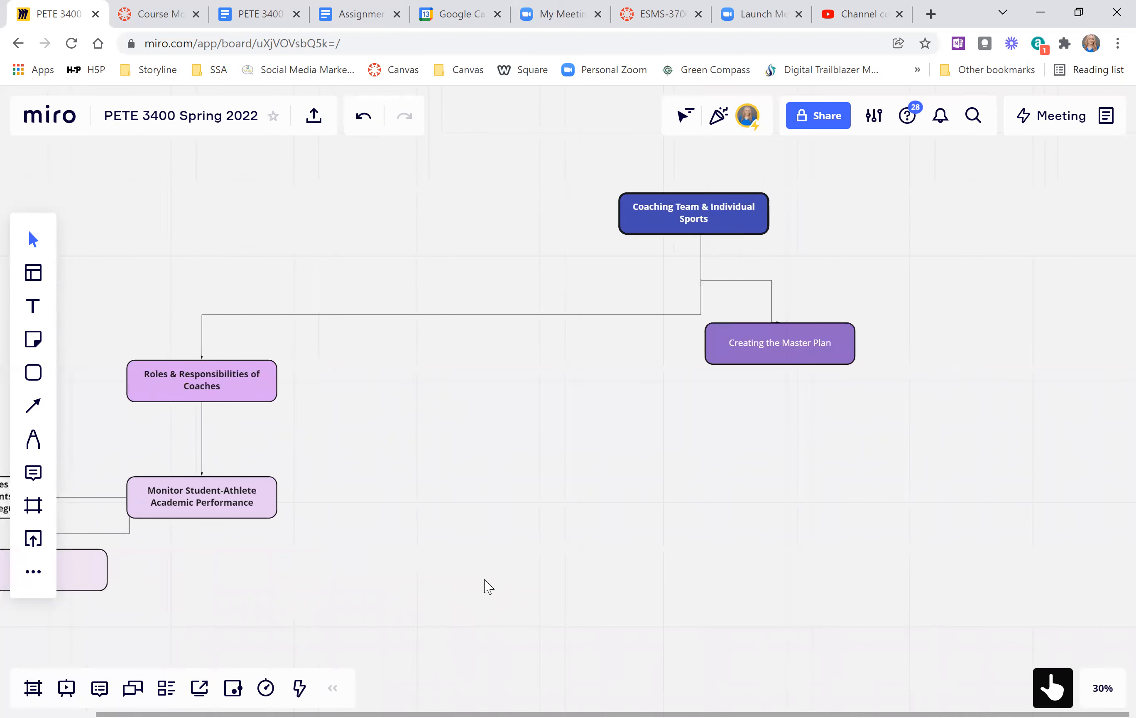
pyautogui.hscroll(-2, 484, 583)
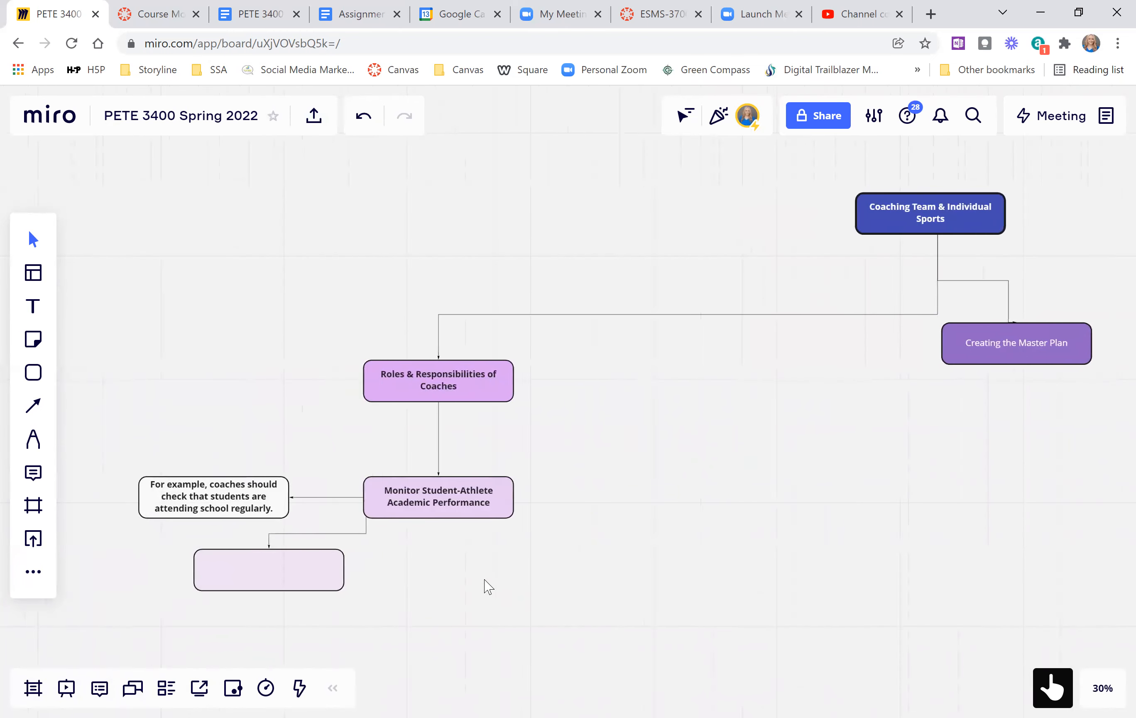
# Move the whole Roles & Responsibilities of Coaches branch, including its child boxes, slightly up and farther from the Coaching Team & Individual Sports box.
pyautogui.moveTo(150, 246); pyautogui.dragTo(608, 617)
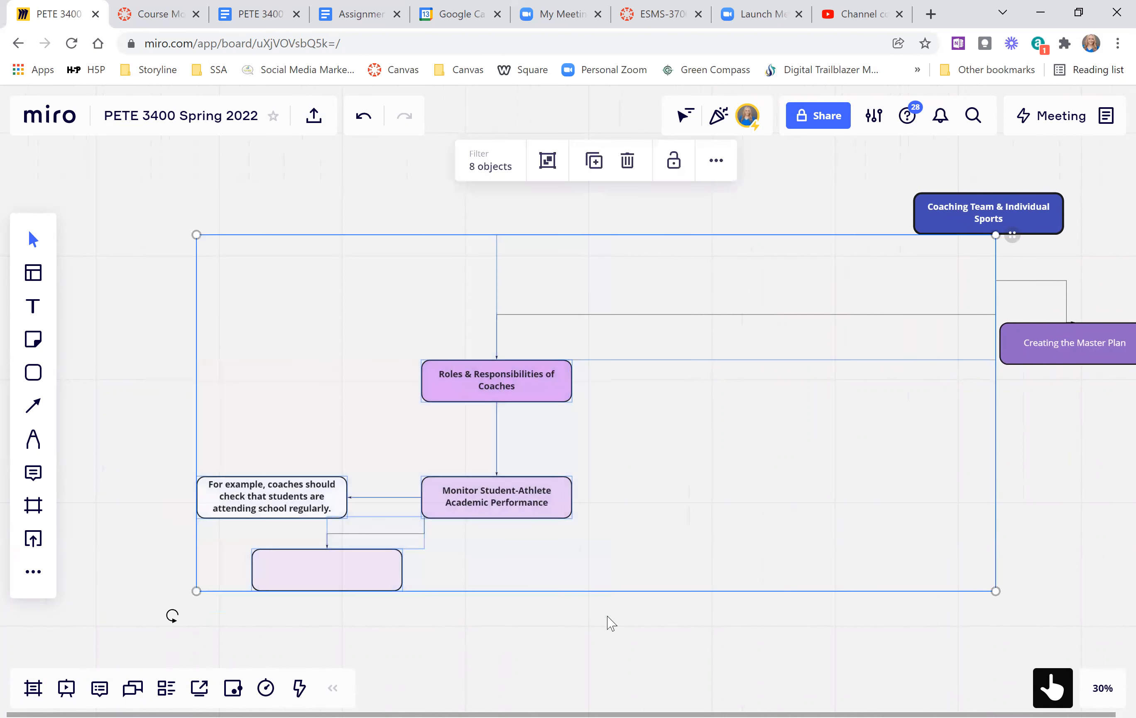
pyautogui.moveTo(646, 538); pyautogui.dragTo(553, 502)
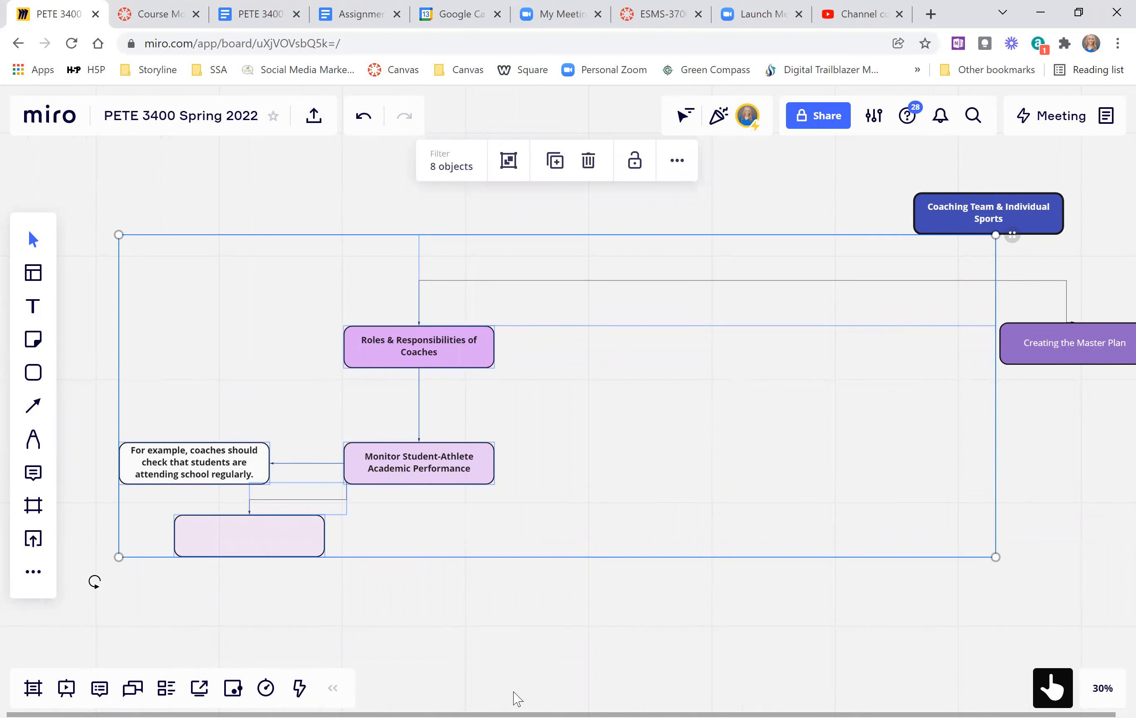
pyautogui.click(522, 638)
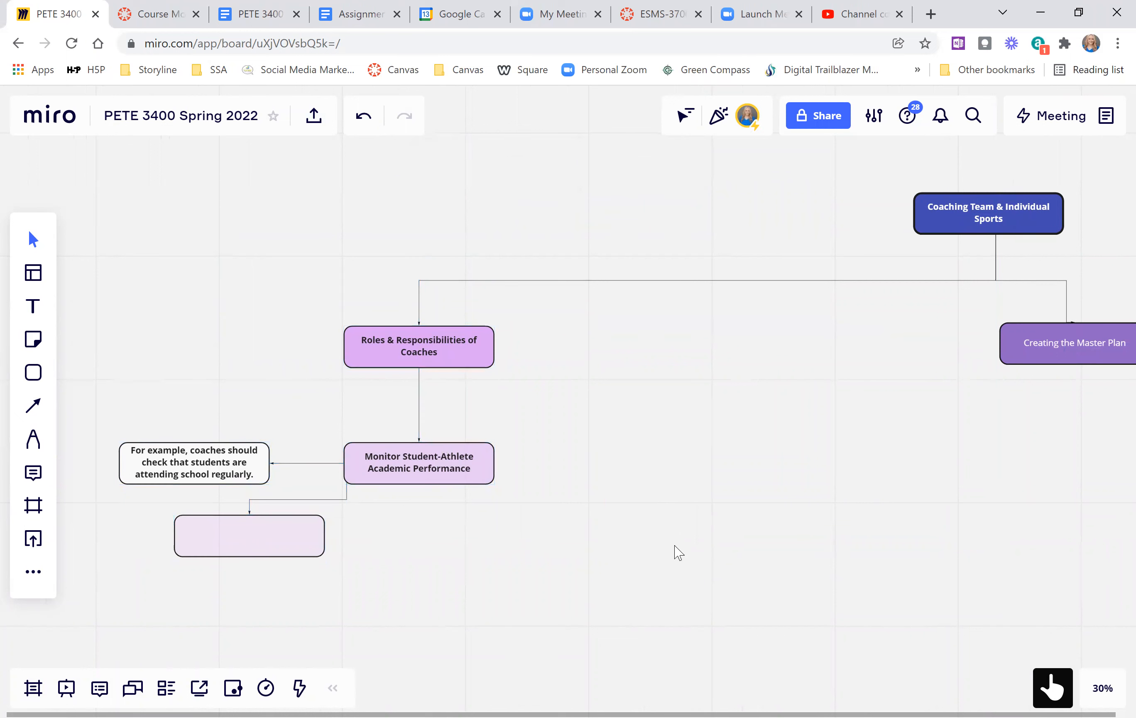
# Switch to the Canvas course modules page and review the module titles through Module 13.
pyautogui.hscroll(2, 680, 552)
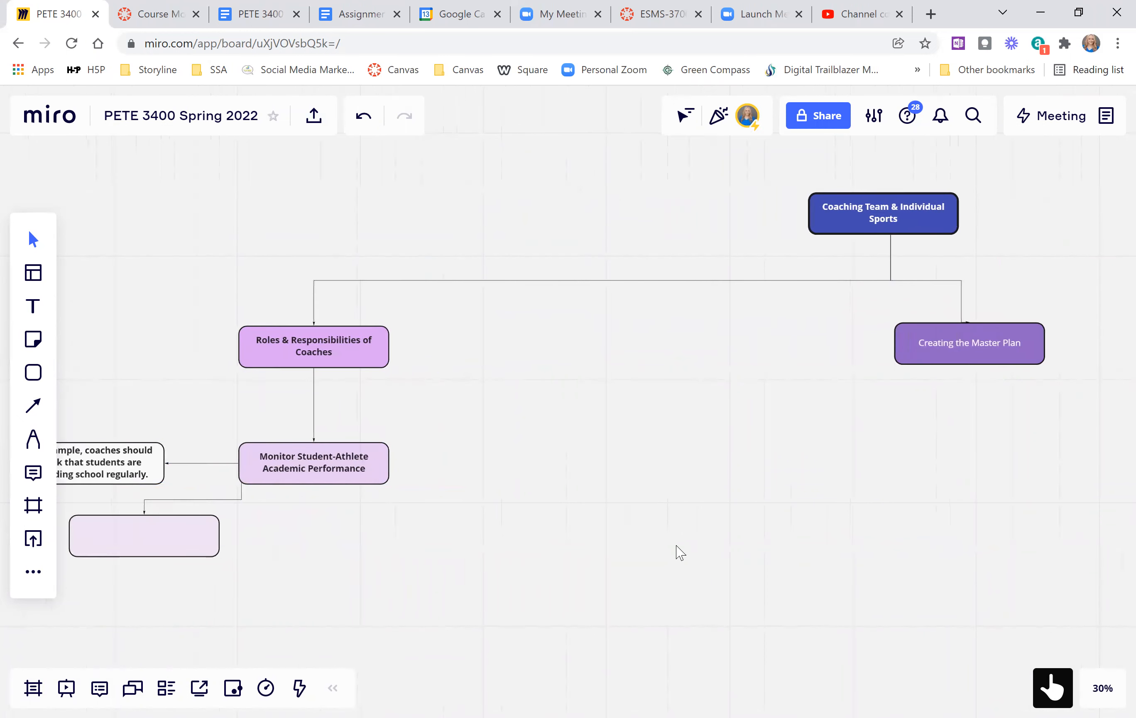
pyautogui.hscroll(4, 680, 552)
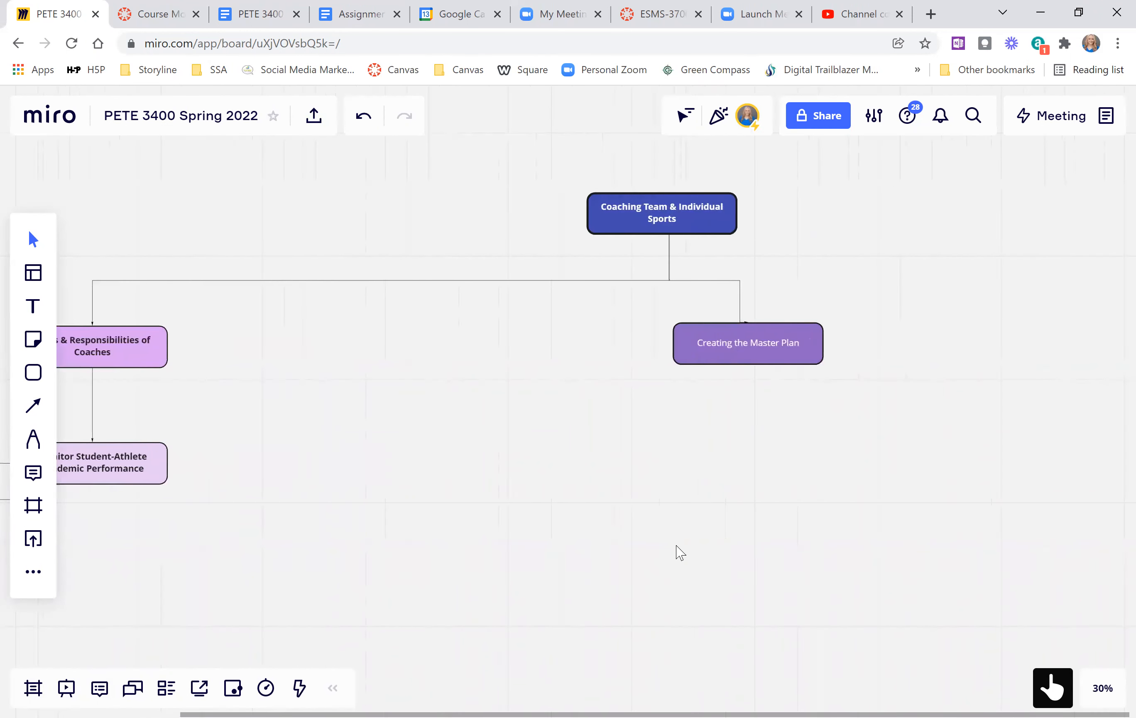
pyautogui.hscroll(2, 681, 552)
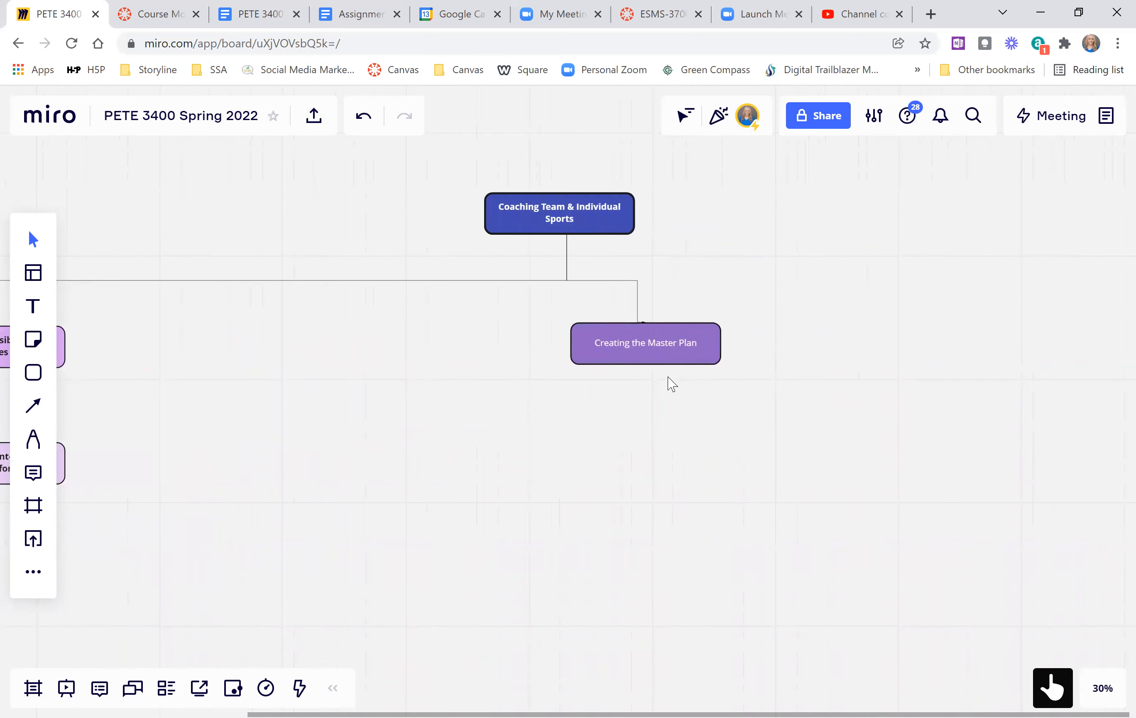
pyautogui.click(644, 352)
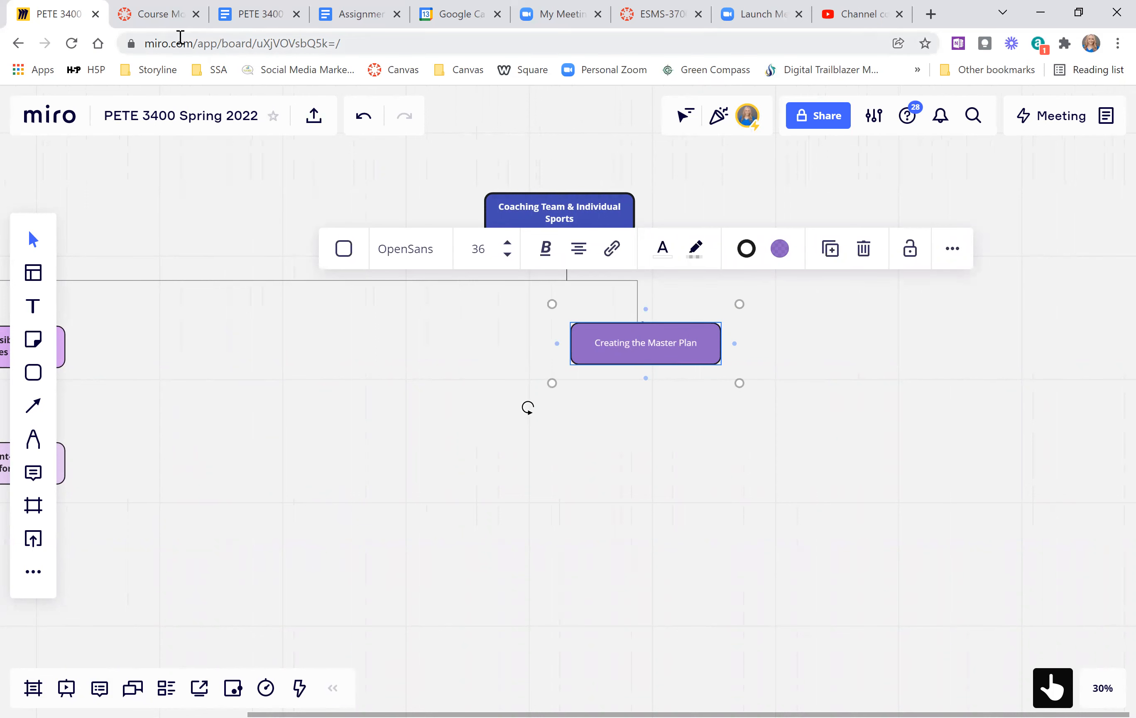
pyautogui.click(173, 21)
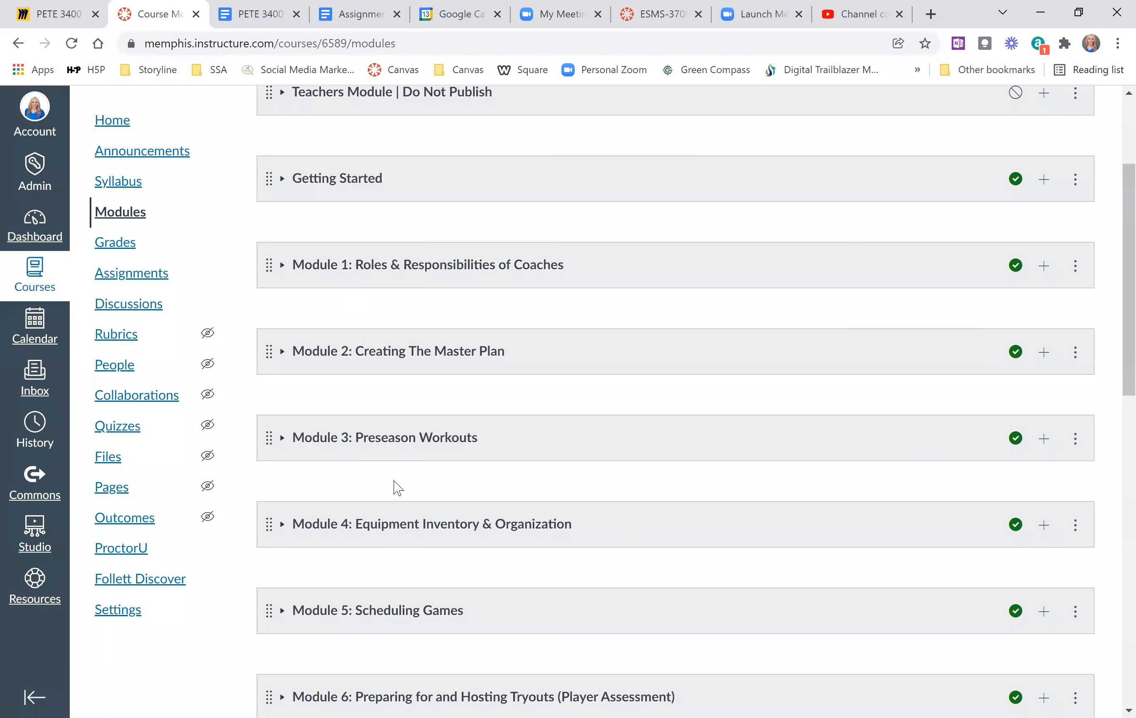
pyautogui.scroll(-7, 398, 487)
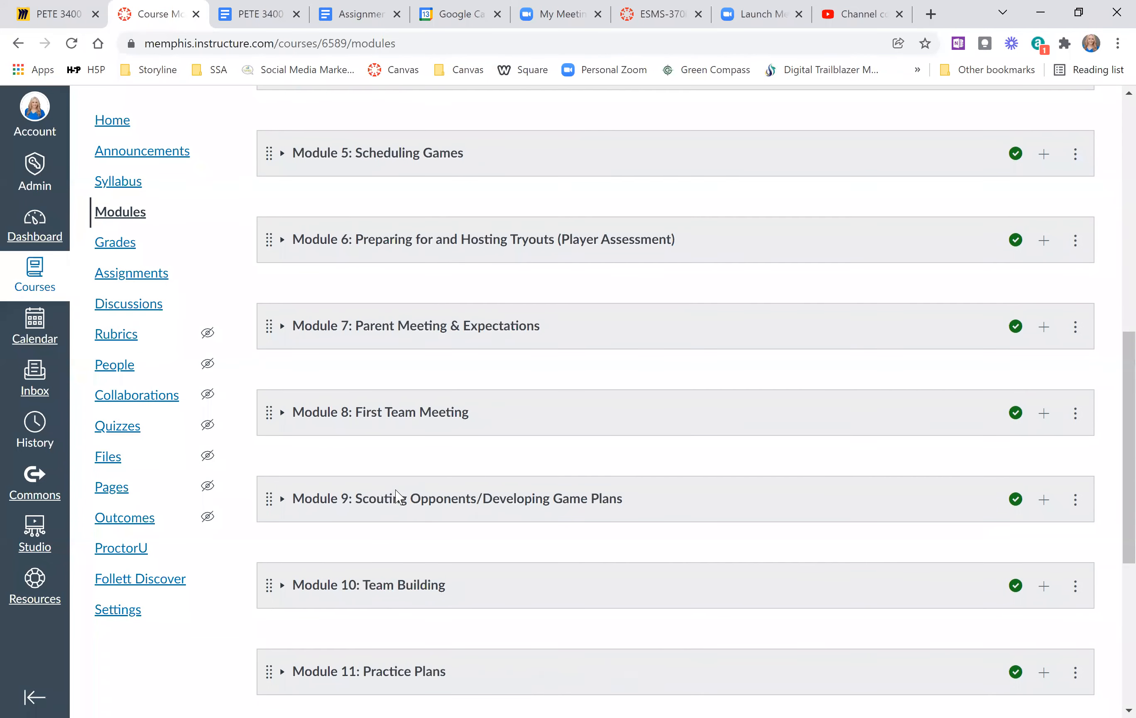
pyautogui.scroll(-3, 398, 497)
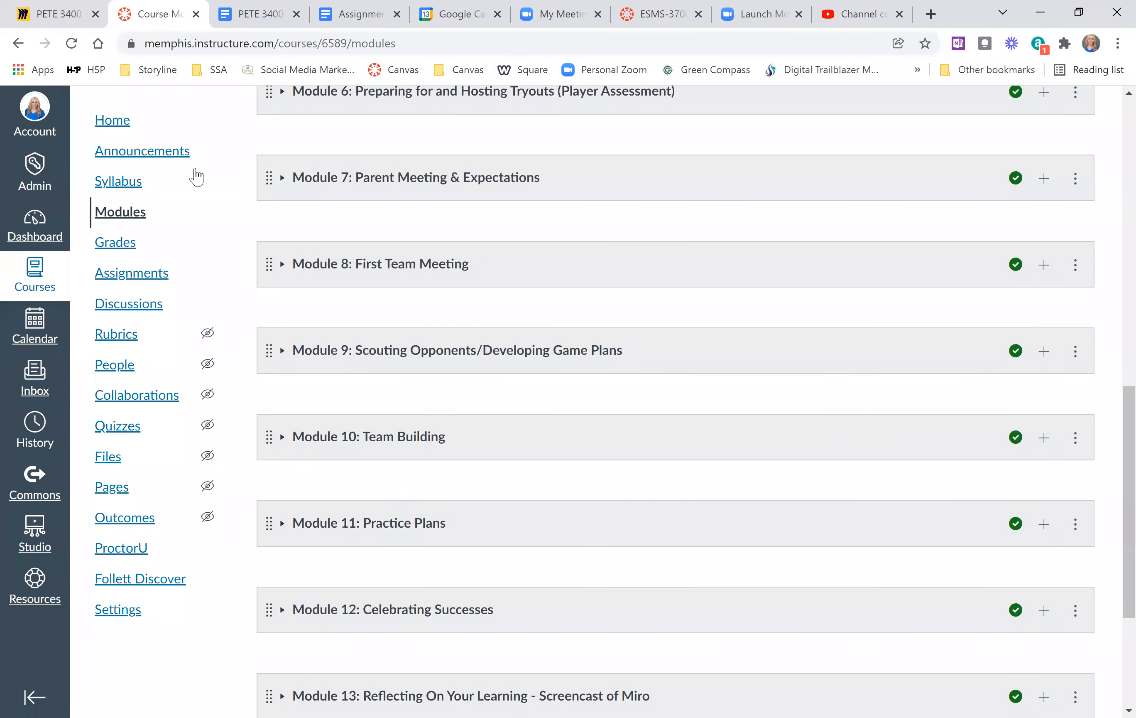
# Return to the Miro board, move the Creating the Master Plan box down and left, and align its connector beneath the Coaching Team & Individual Sports box.
pyautogui.click(54, 14)
pyautogui.moveTo(605, 352); pyautogui.dragTo(422, 379)
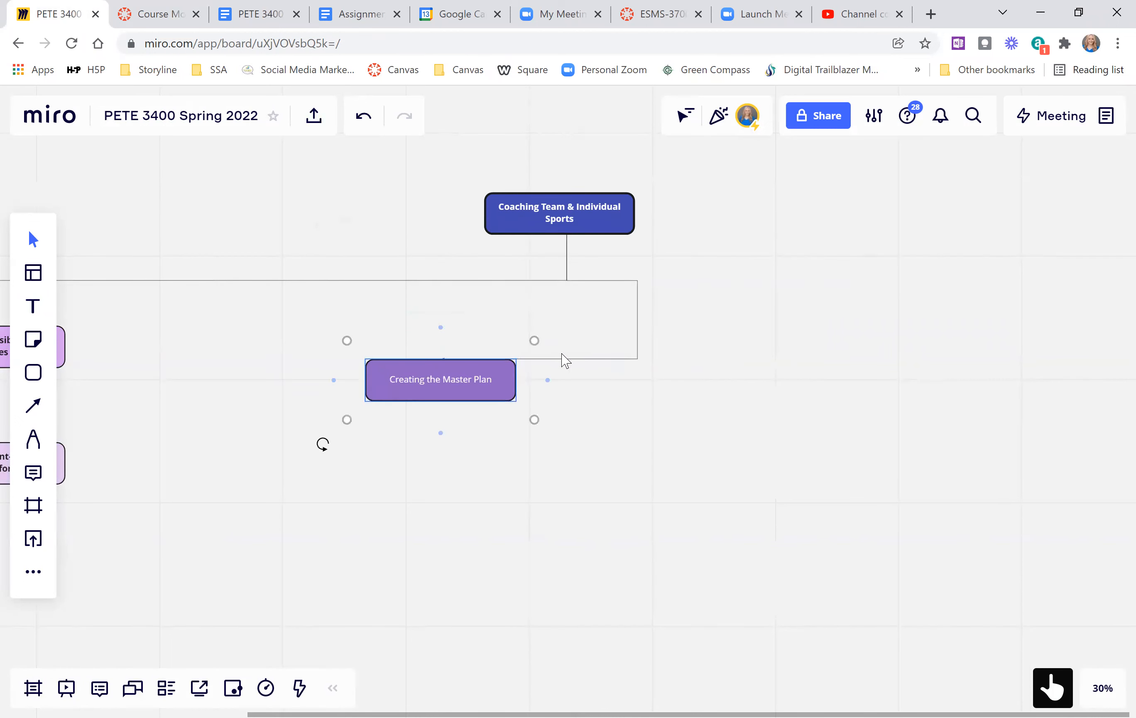
pyautogui.click(638, 332)
pyautogui.moveTo(598, 281); pyautogui.dragTo(584, 280)
pyautogui.moveTo(637, 319); pyautogui.dragTo(568, 325)
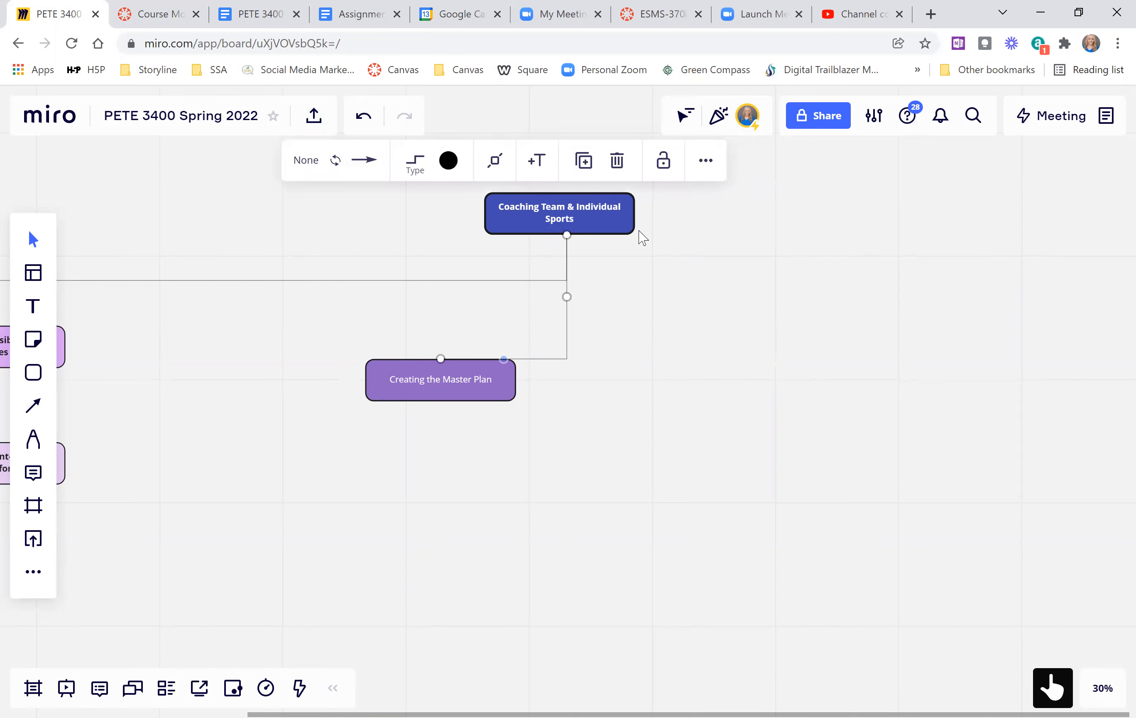
# Add a blank connected box from the Coaching Team & Individual Sports box and place it below, to the right of Creating the Master Plan.
pyautogui.click(625, 231)
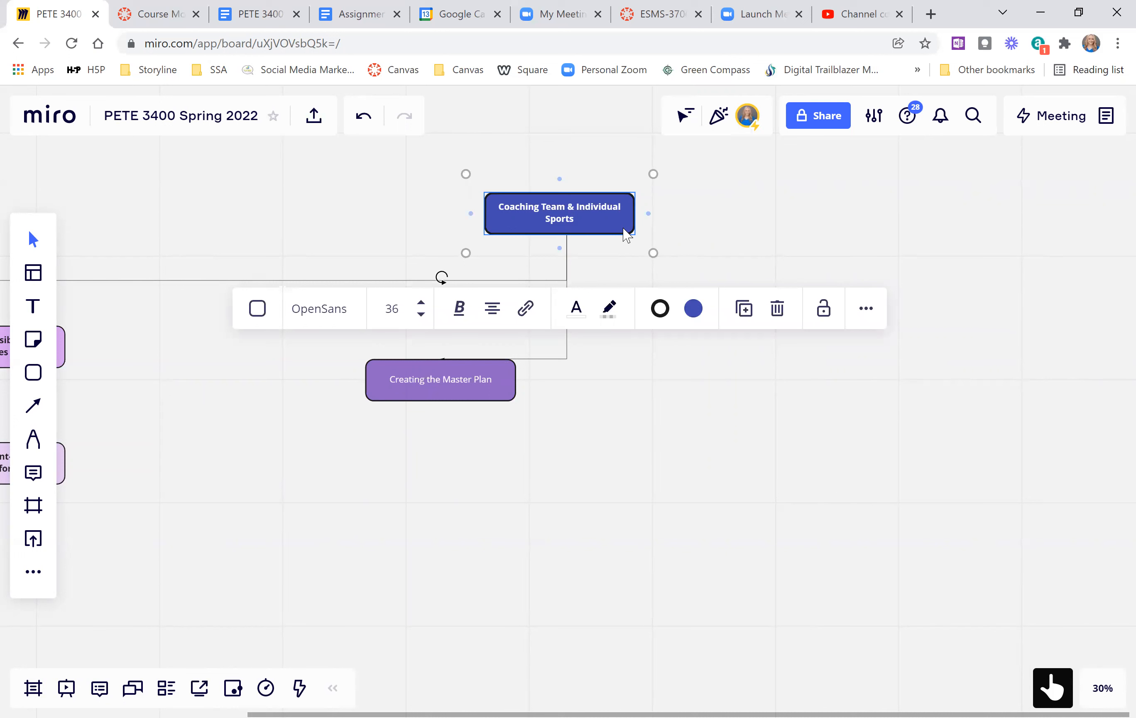
pyautogui.click(654, 222)
pyautogui.moveTo(771, 229); pyautogui.dragTo(748, 309)
pyautogui.moveTo(712, 378); pyautogui.dragTo(690, 406)
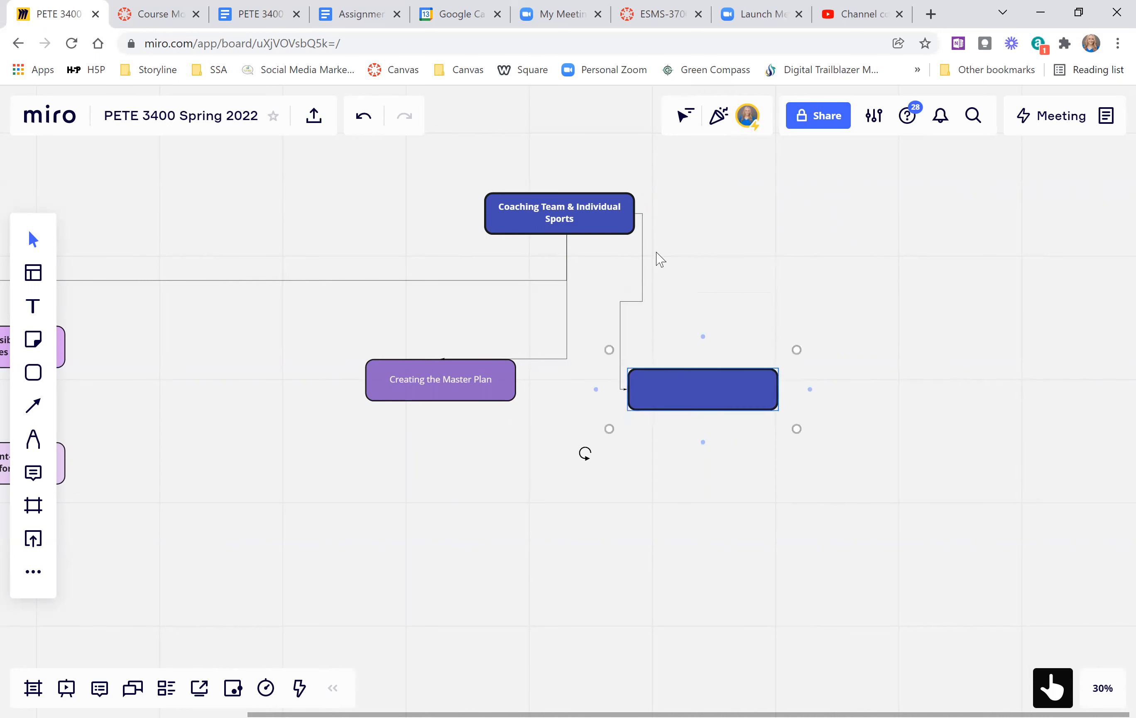
# Reattach the new box's connector to the underside of Coaching Team & Individual Sports and align its horizontal segment with the existing branch line.
pyautogui.click(643, 220)
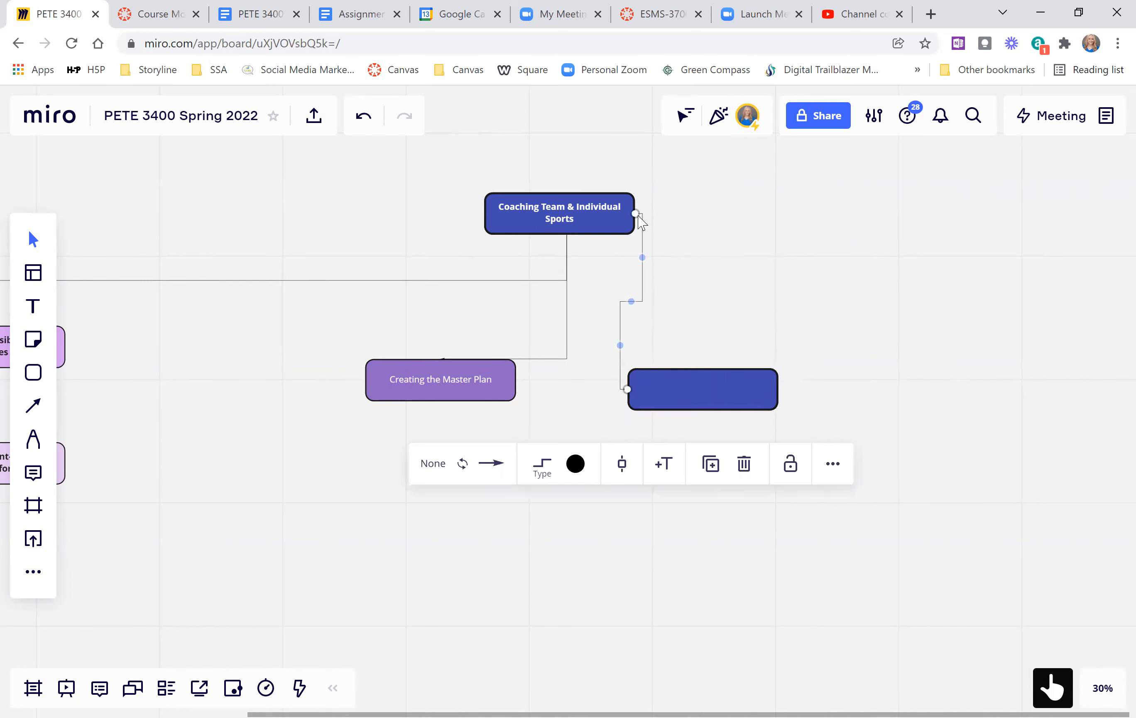
pyautogui.moveTo(641, 256); pyautogui.dragTo(568, 254)
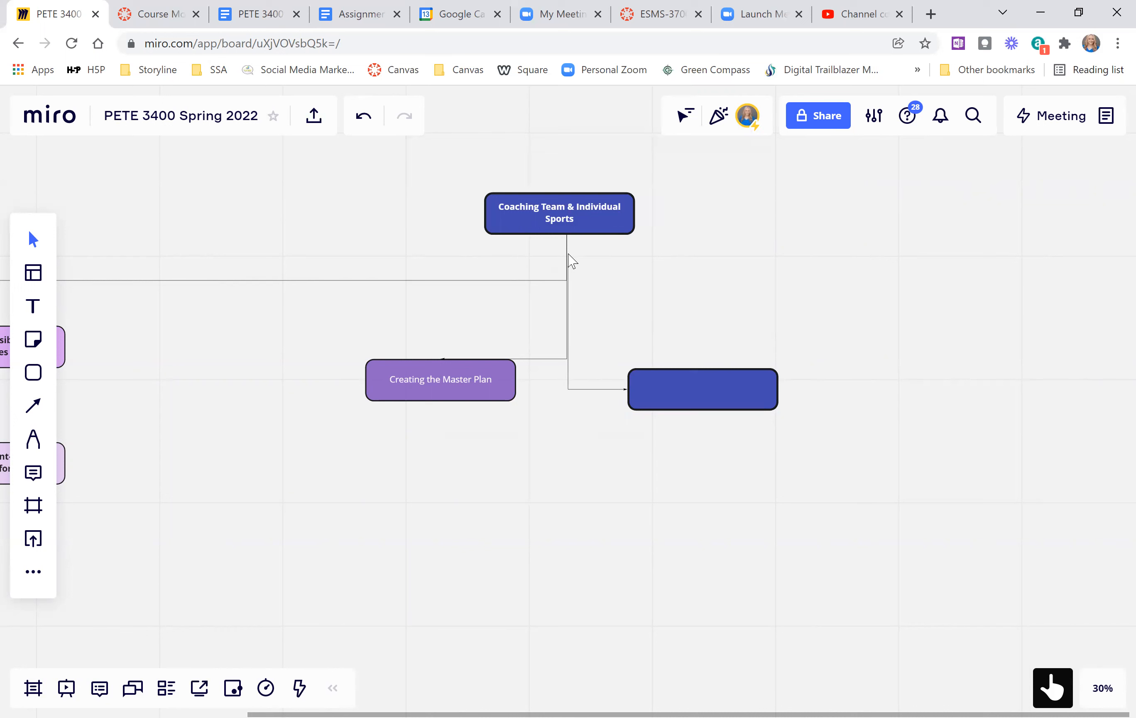
pyautogui.click(569, 237)
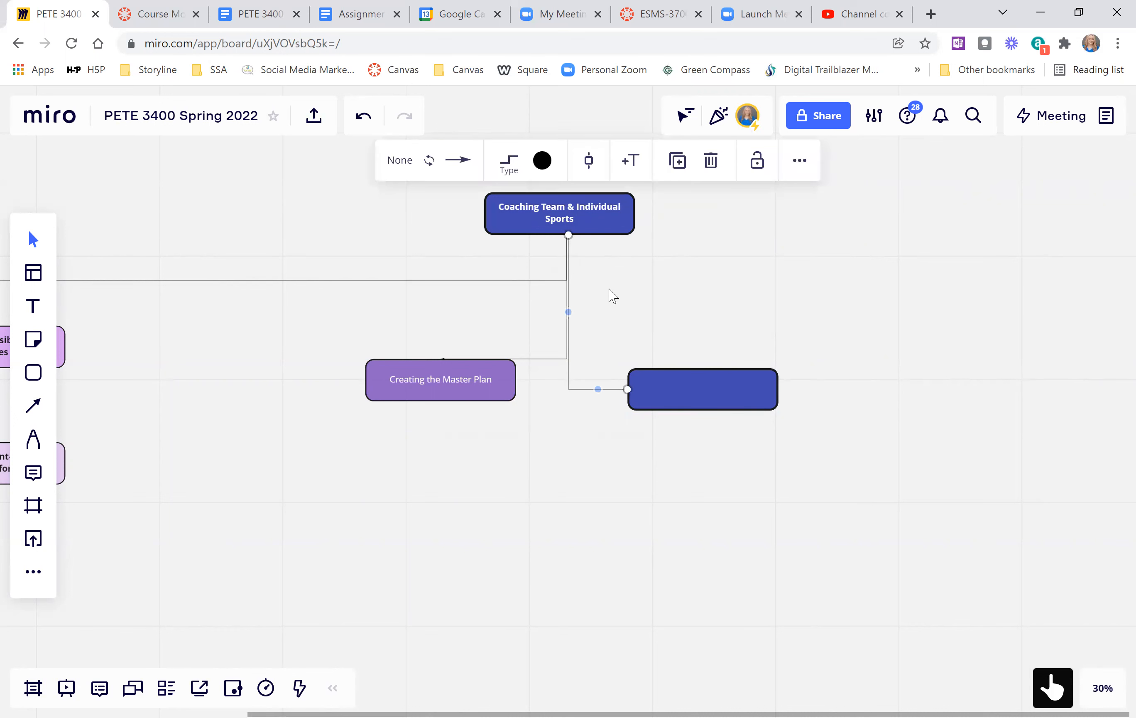
pyautogui.moveTo(569, 313)
pyautogui.mouseDown()
pyautogui.moveTo(596, 302)
pyautogui.moveTo(559, 304)
pyautogui.moveTo(568, 312)
pyautogui.mouseUp()
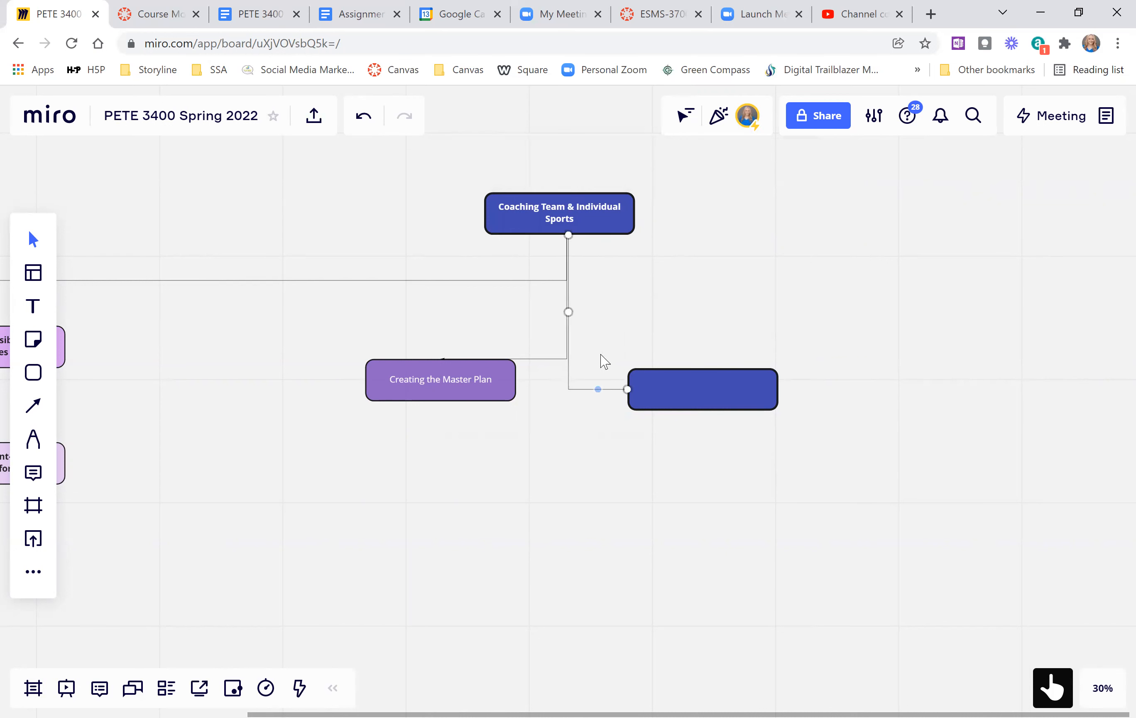
pyautogui.moveTo(598, 390); pyautogui.dragTo(606, 284)
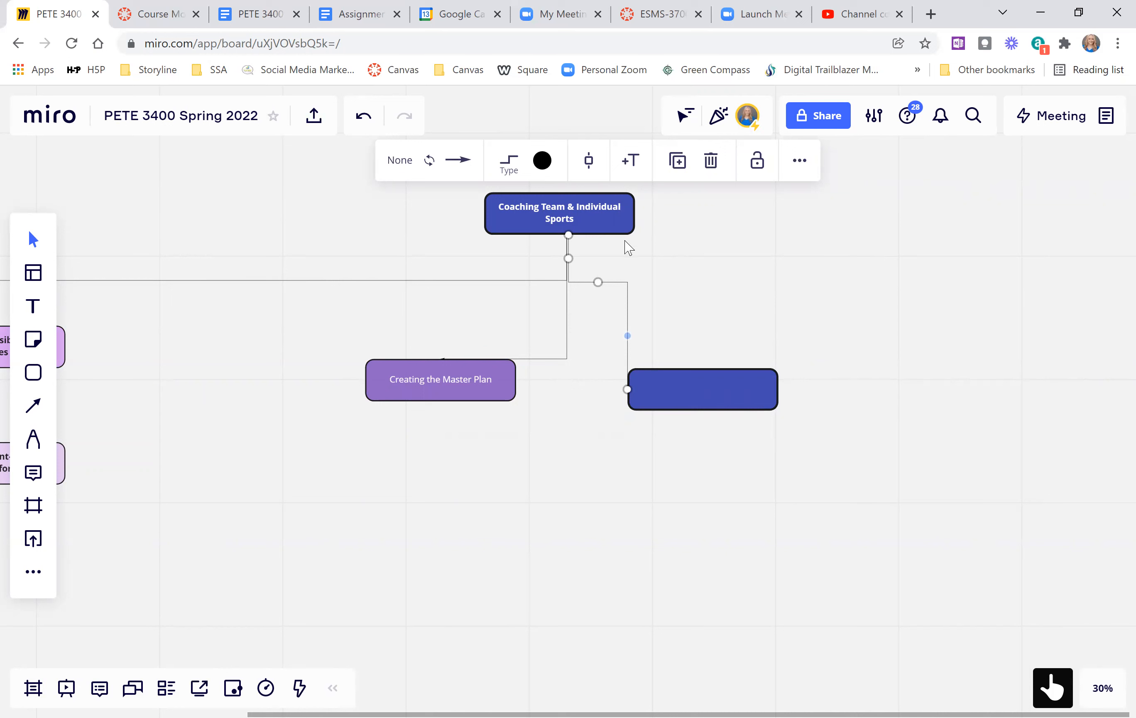
# Add two more blank boxes connected to Coaching Team & Individual Sports, placing one below the first blank box and one farther right.
pyautogui.click(625, 228)
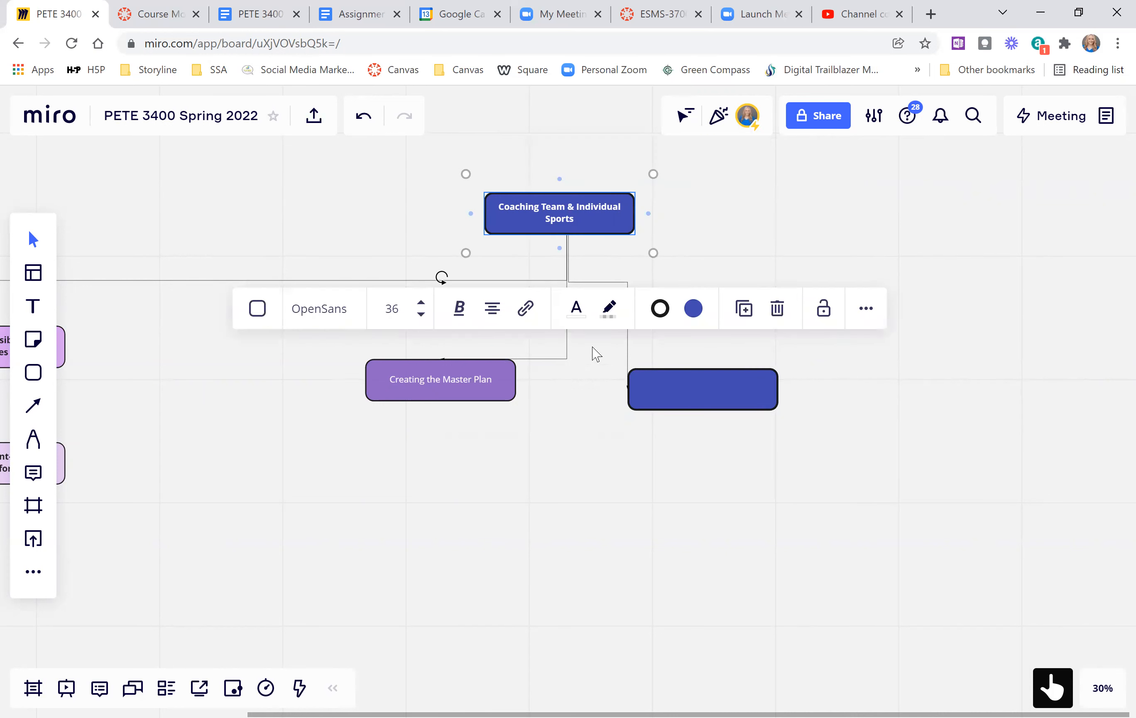
pyautogui.click(649, 213)
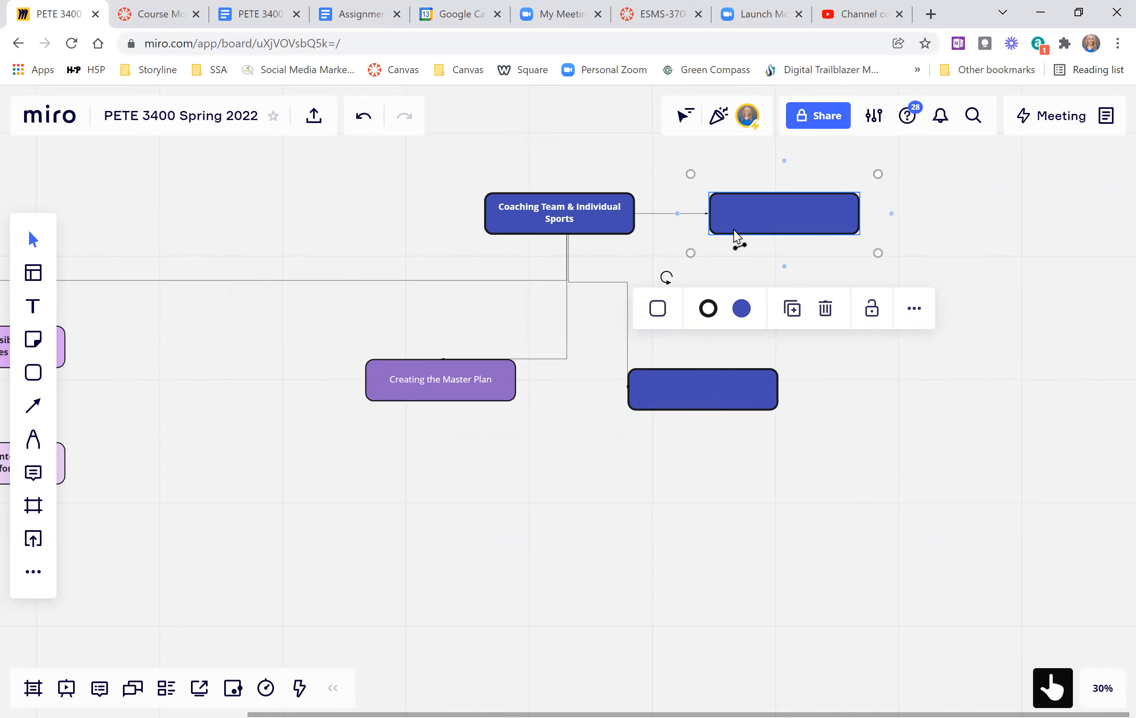
pyautogui.moveTo(727, 226); pyautogui.dragTo(879, 488)
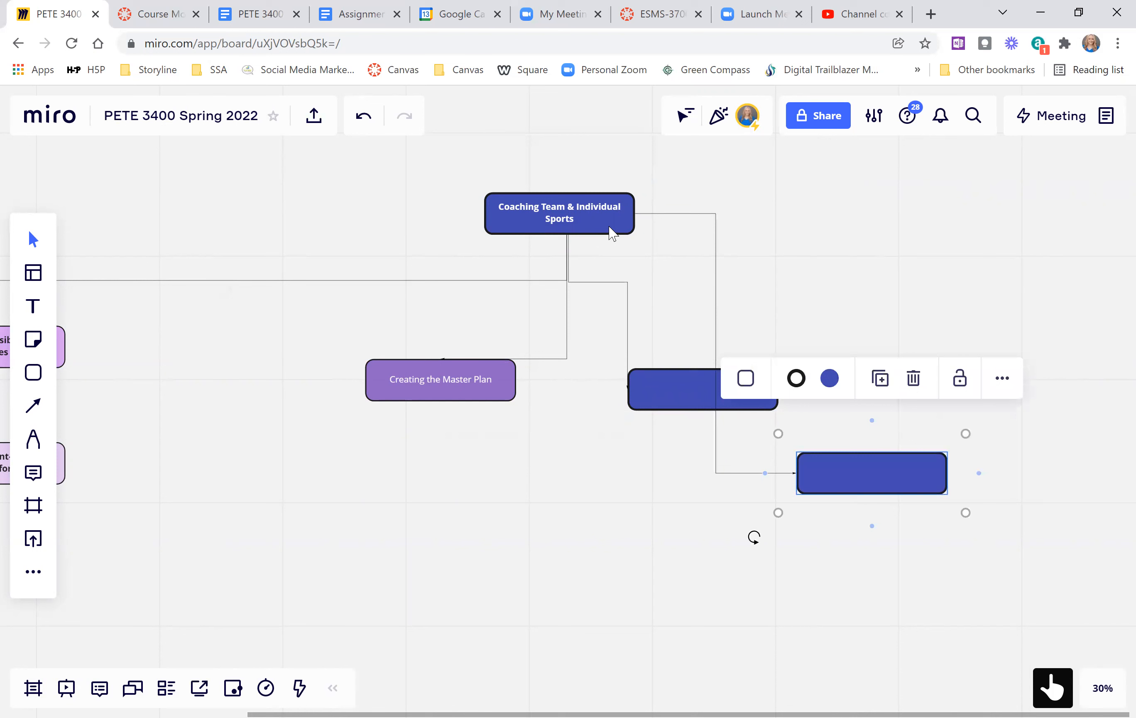
pyautogui.click(612, 232)
pyautogui.click(649, 215)
pyautogui.moveTo(805, 195); pyautogui.dragTo(847, 397)
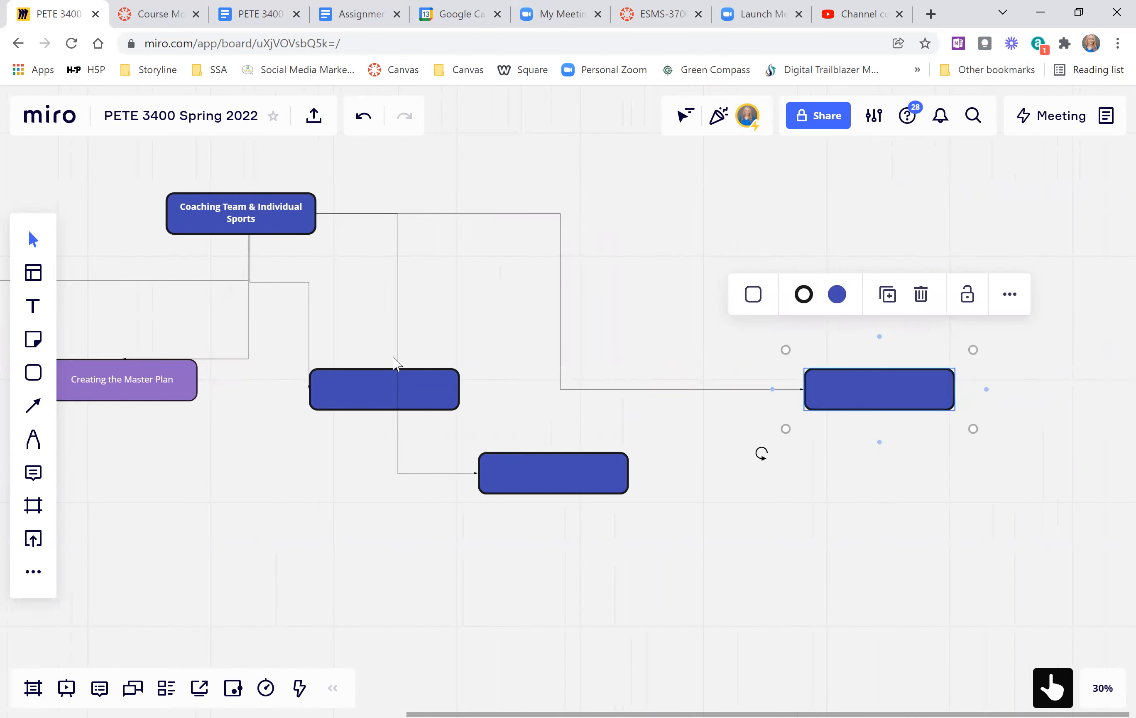
# Route the lower blank box's connector from the title box's underside along the branch line, and attach the first blank box's connector to its top edge.
pyautogui.click(397, 279)
pyautogui.moveTo(317, 213); pyautogui.dragTo(252, 236)
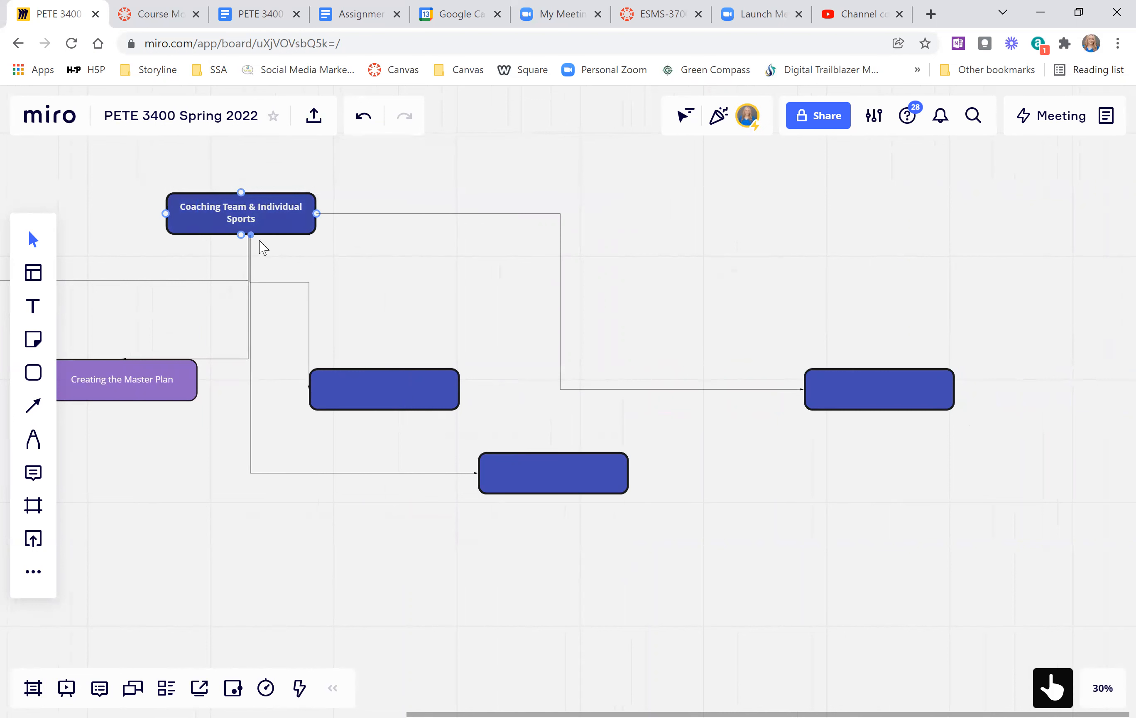
pyautogui.moveTo(364, 474); pyautogui.dragTo(383, 280)
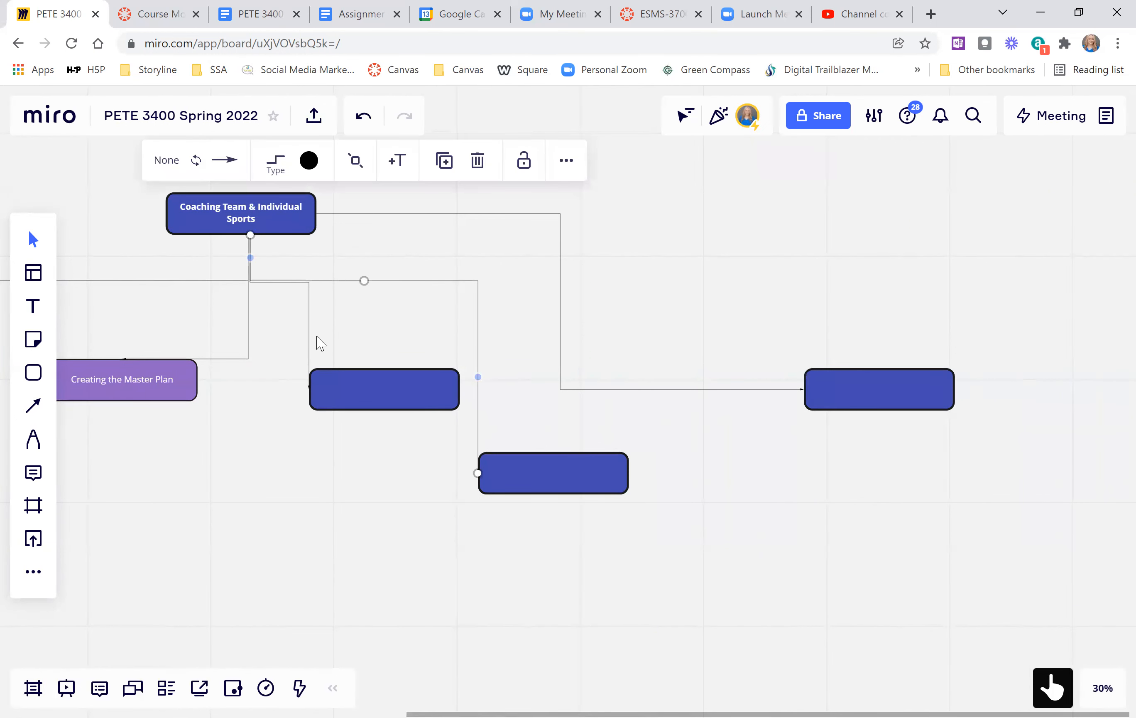
pyautogui.click(311, 388)
pyautogui.moveTo(309, 387); pyautogui.dragTo(387, 364)
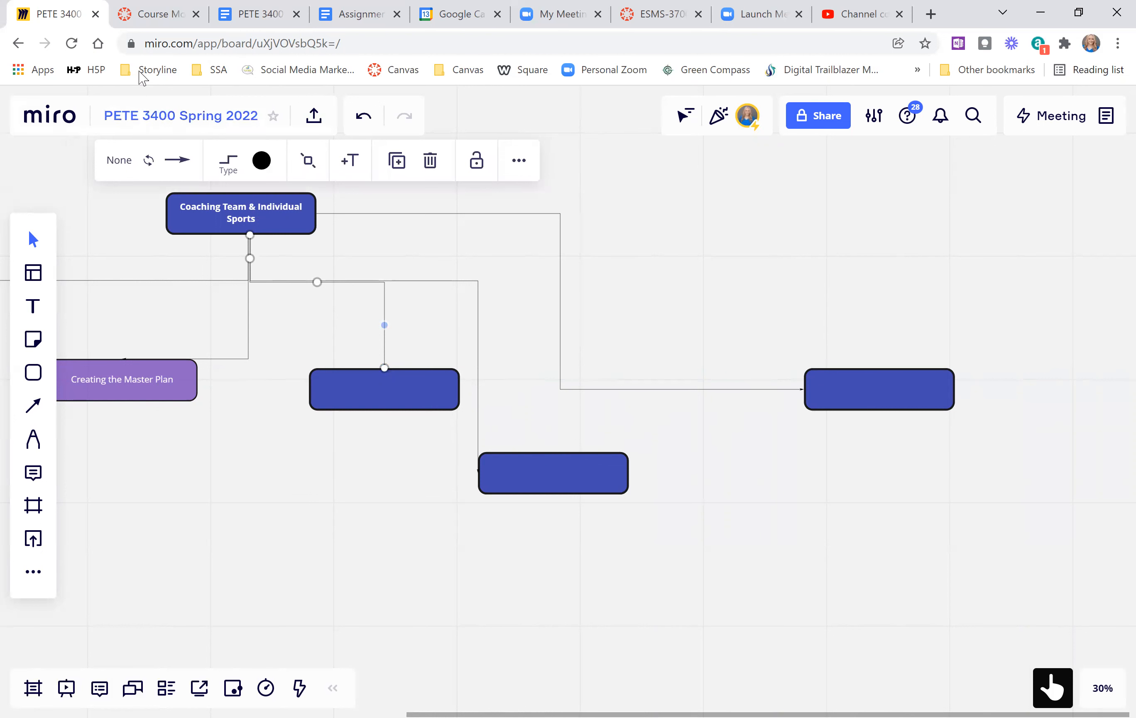
# Switch to the Canvas course modules page and find the title of Module 3.
pyautogui.hscroll(-5, 225, 494)
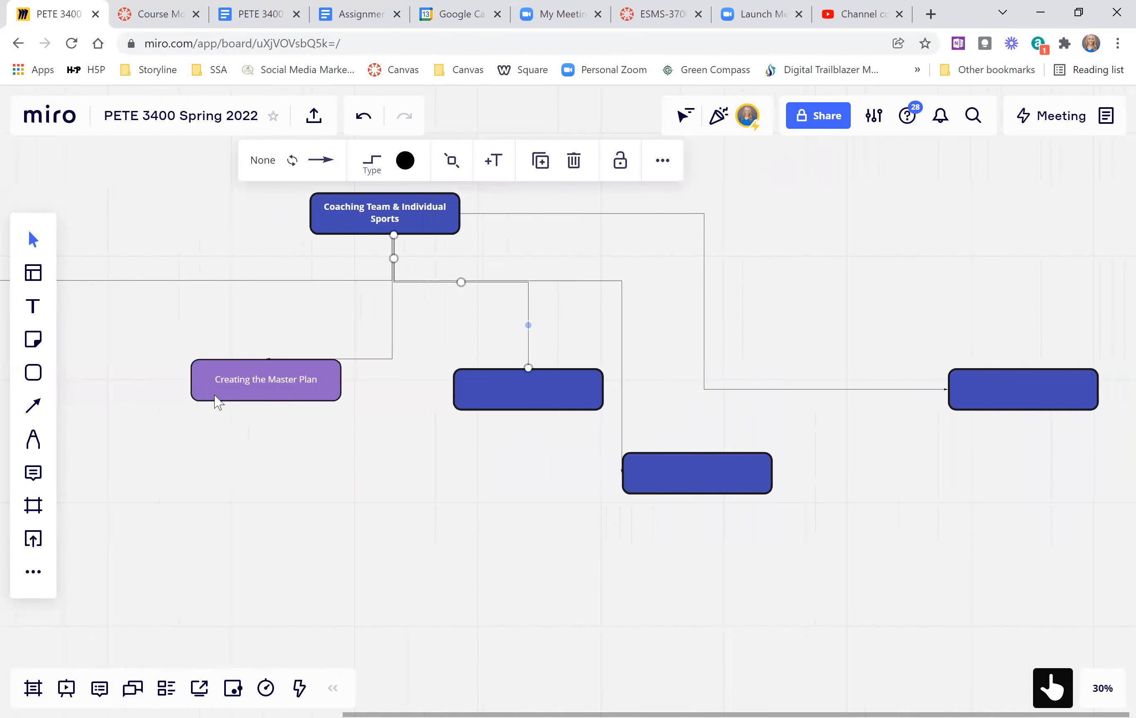
pyautogui.click(164, 23)
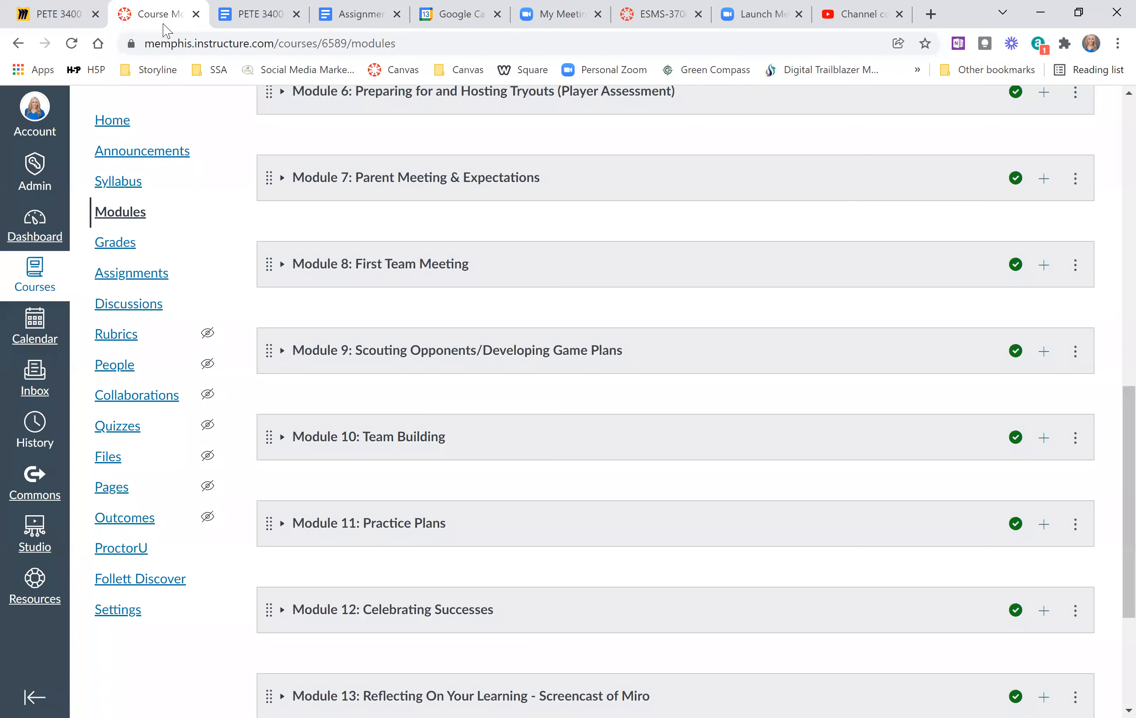
pyautogui.scroll(5, 413, 363)
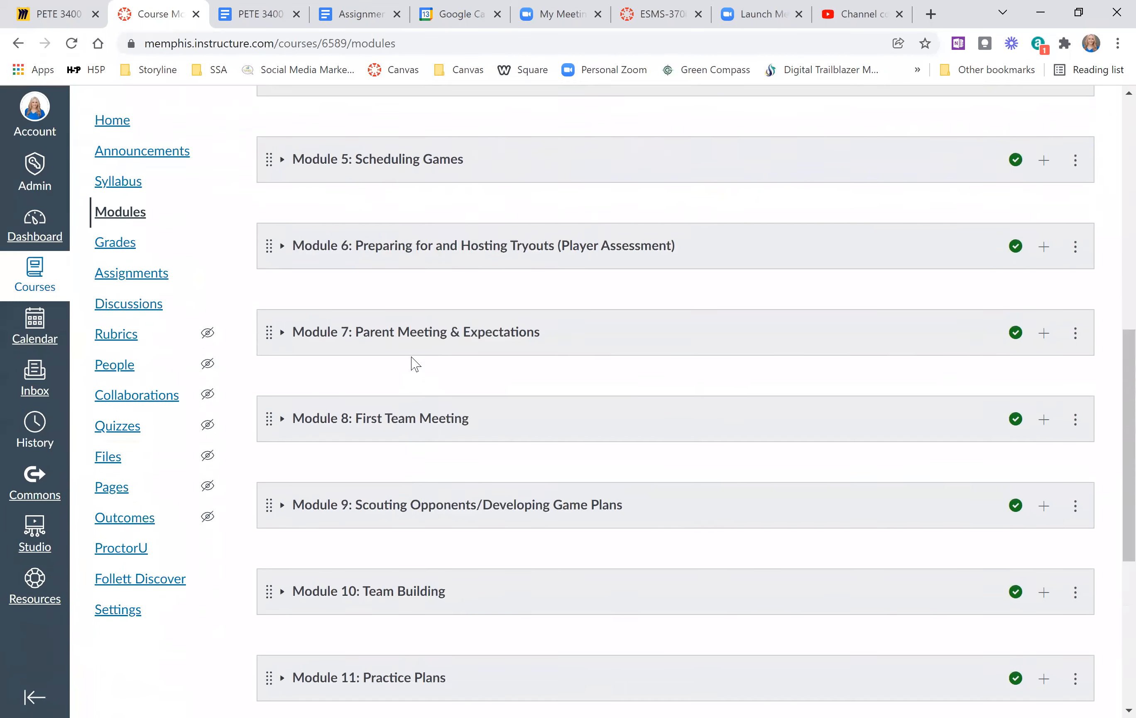
pyautogui.scroll(2, 416, 363)
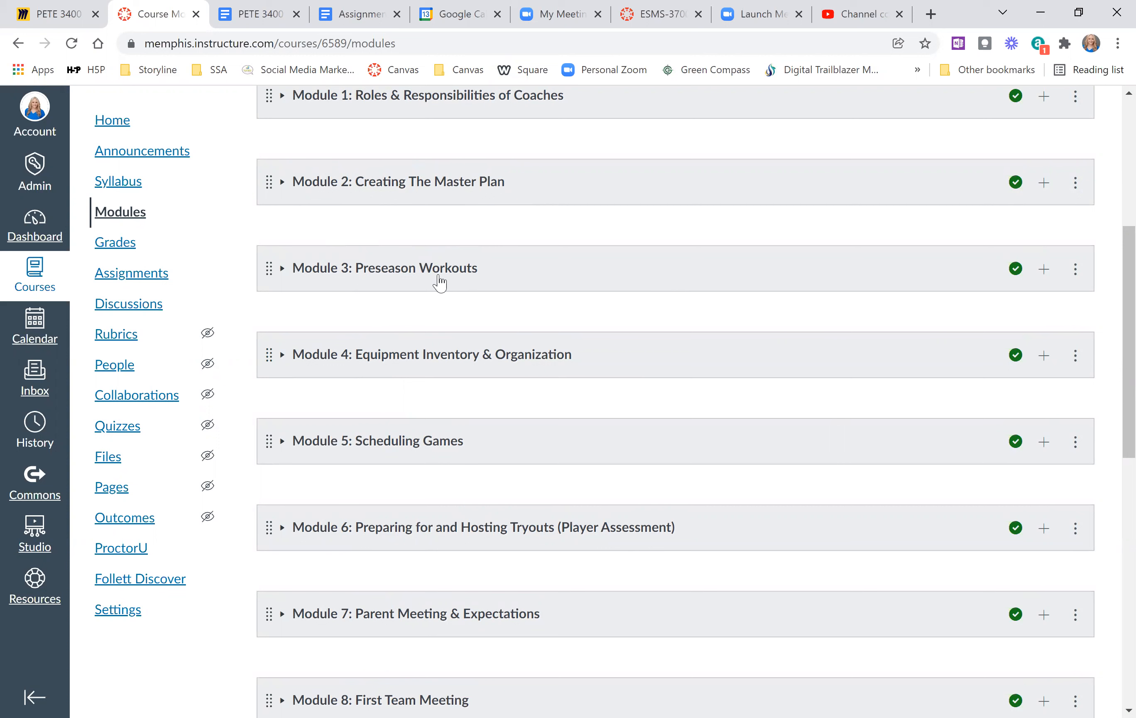
# Return to the Miro board and label the first blank box "Preseason Workouts".
pyautogui.click(57, 14)
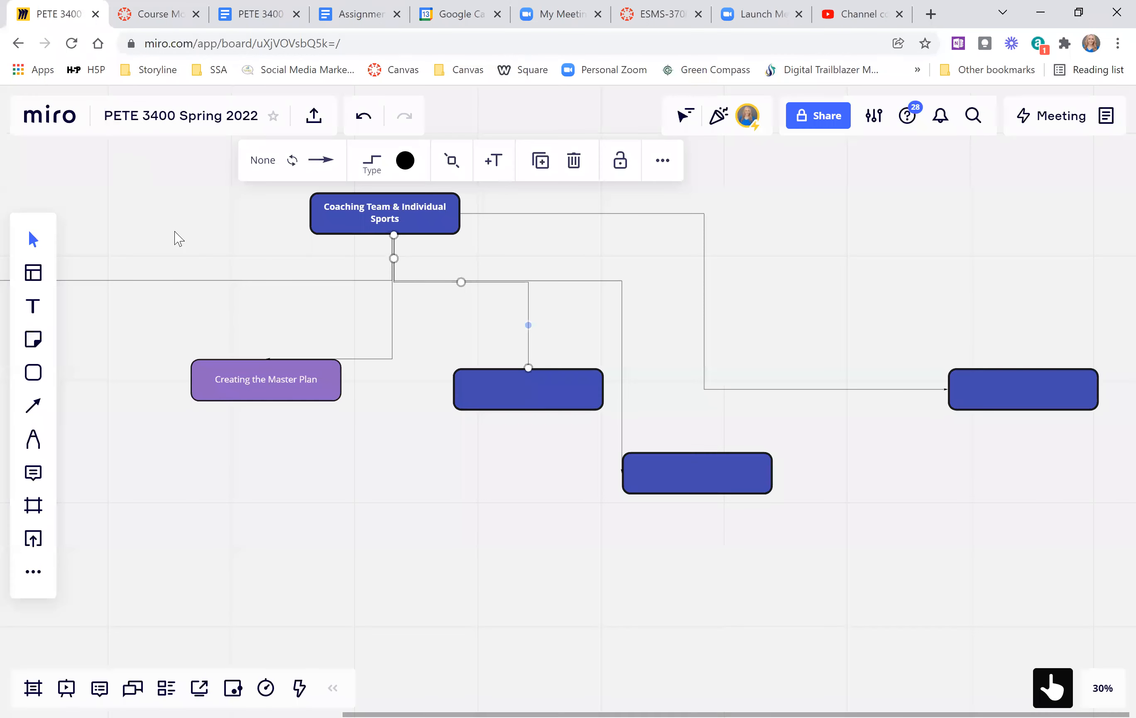
pyautogui.doubleClick(532, 390)
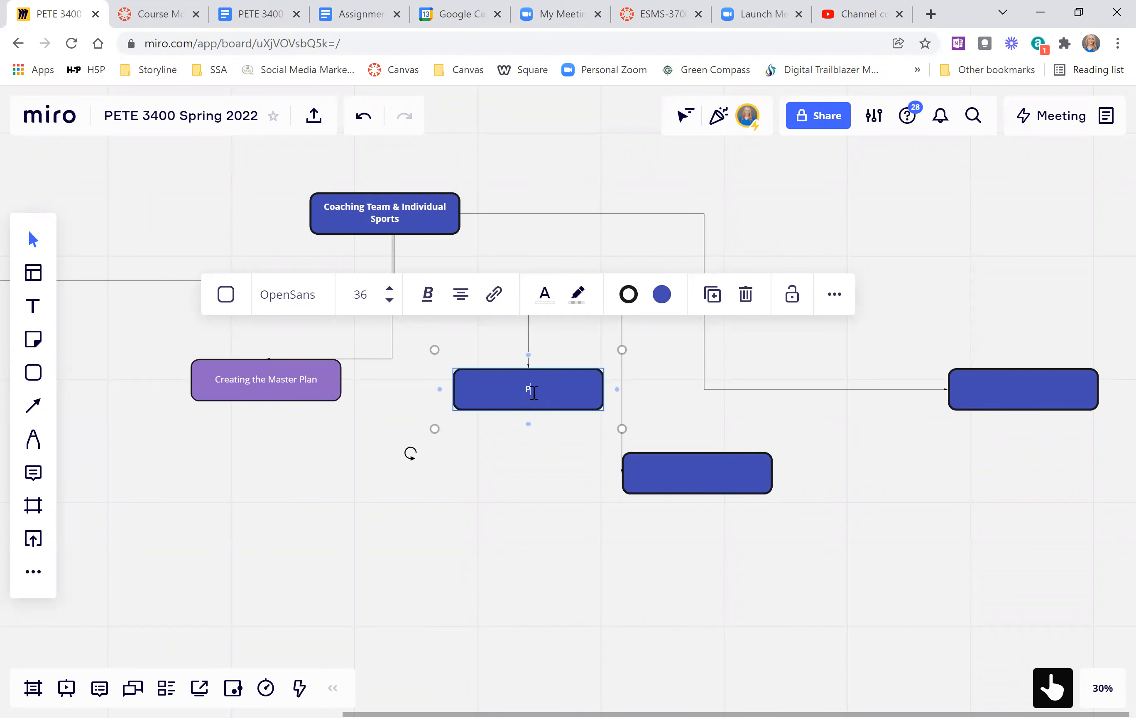
pyautogui.write('Preseason Workouts')
pyautogui.click(511, 506)
# Check the Module 4 title on the Canvas modules page and label the lower blank box "Equipment Inventory & Organization".
pyautogui.click(671, 466)
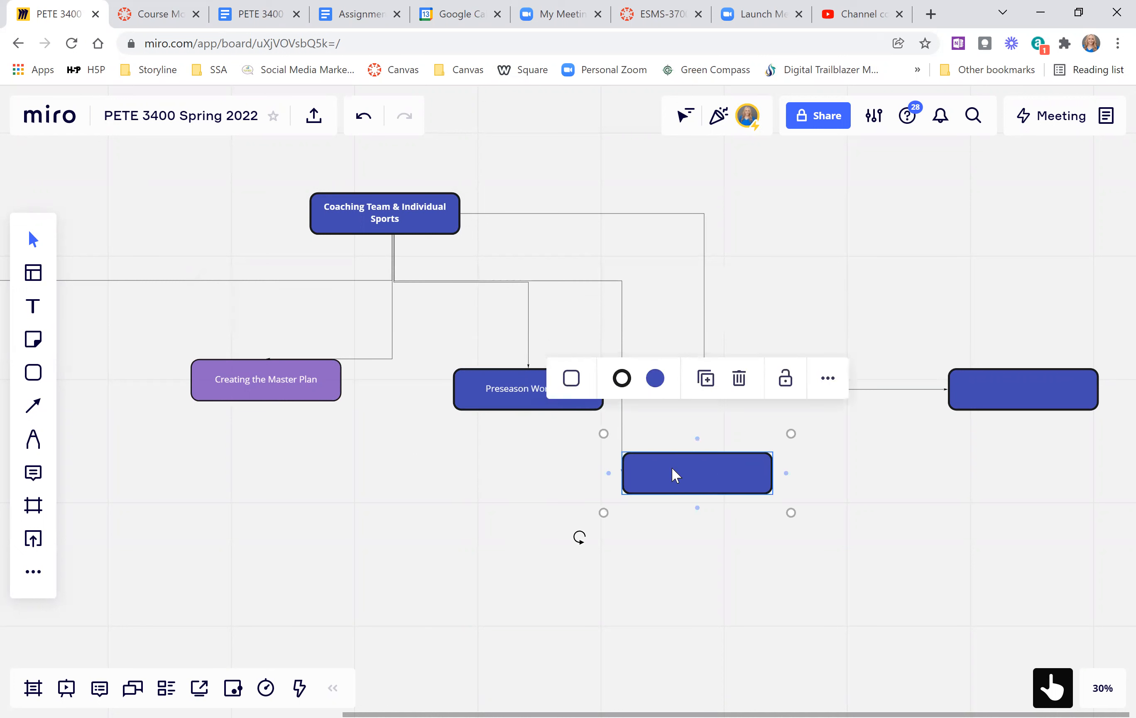
pyautogui.click(671, 466)
pyautogui.click(162, 14)
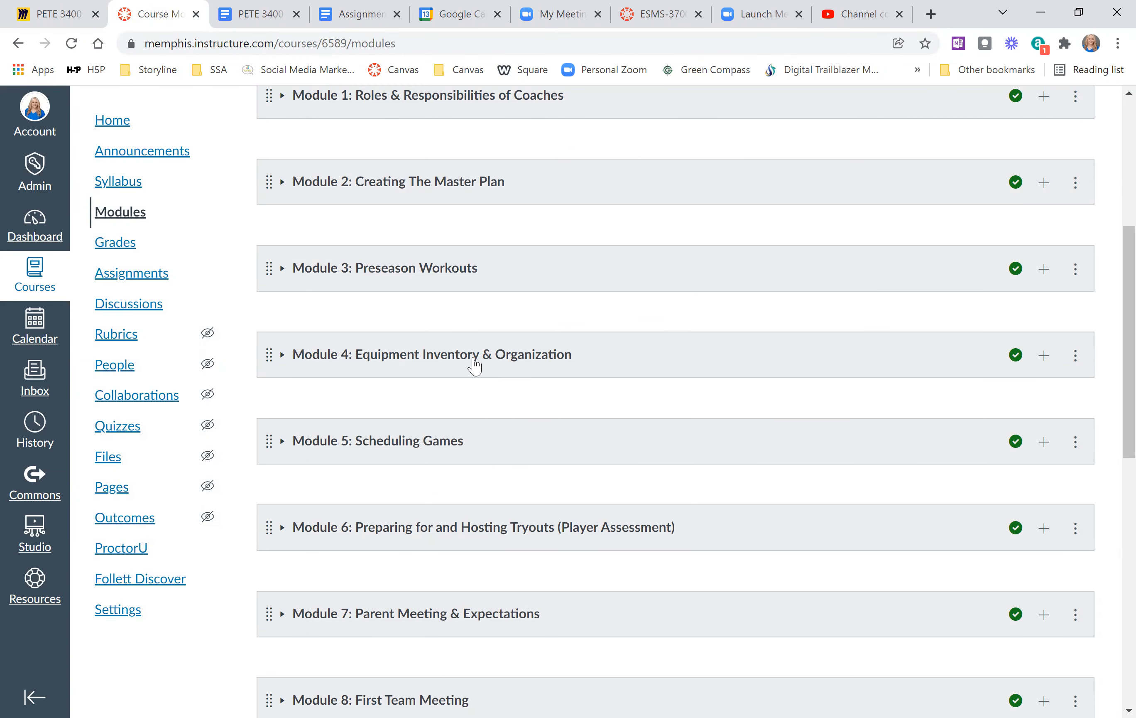
pyautogui.click(83, 21)
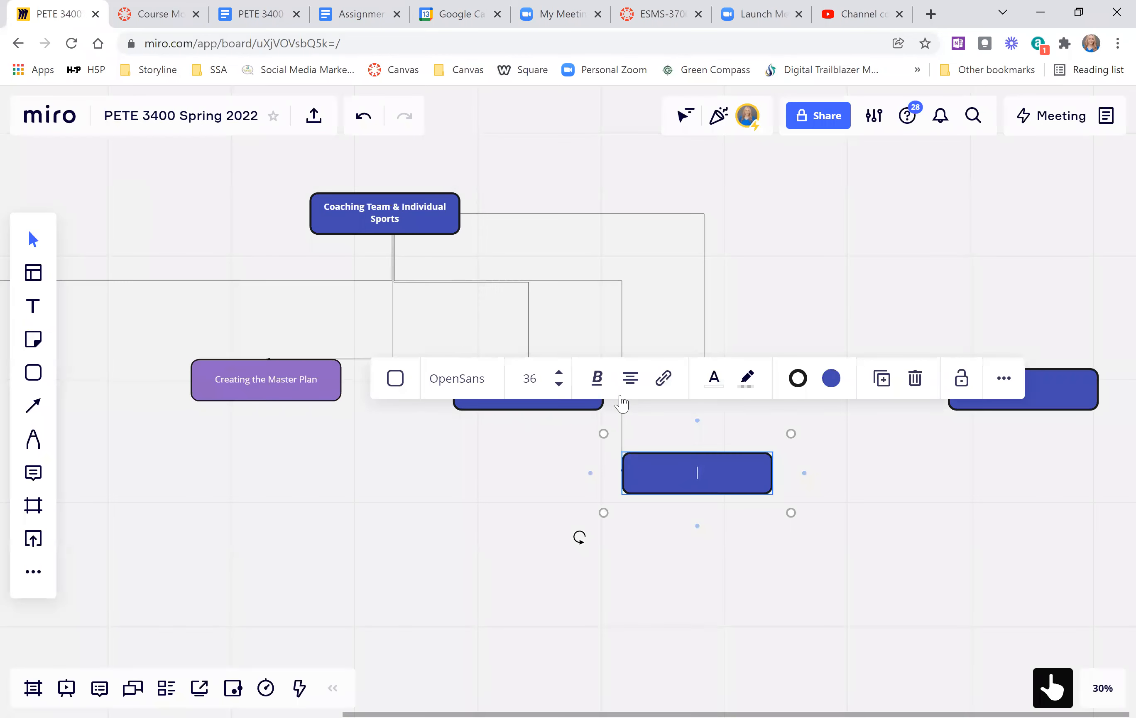
pyautogui.write('Equipment Inventory & Organization')
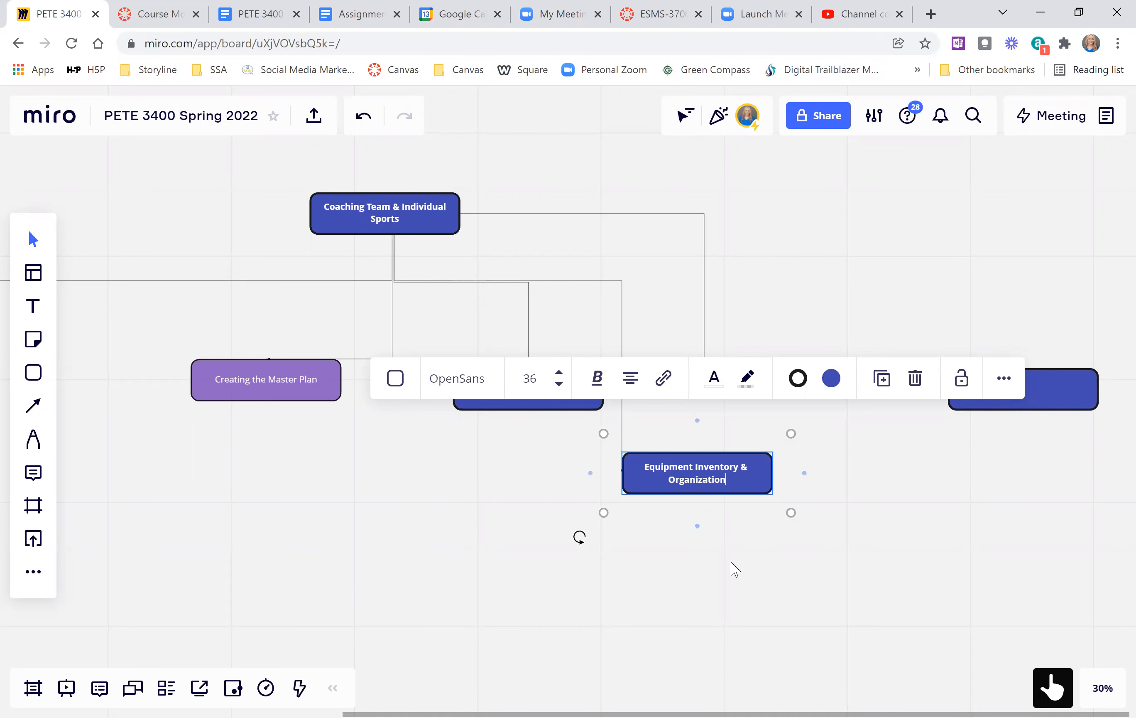
pyautogui.click(735, 546)
# Move the Equipment Inventory & Organization box into the row beside Preseason Workouts and shift the remaining blank box farther right.
pyautogui.moveTo(744, 468); pyautogui.dragTo(802, 418)
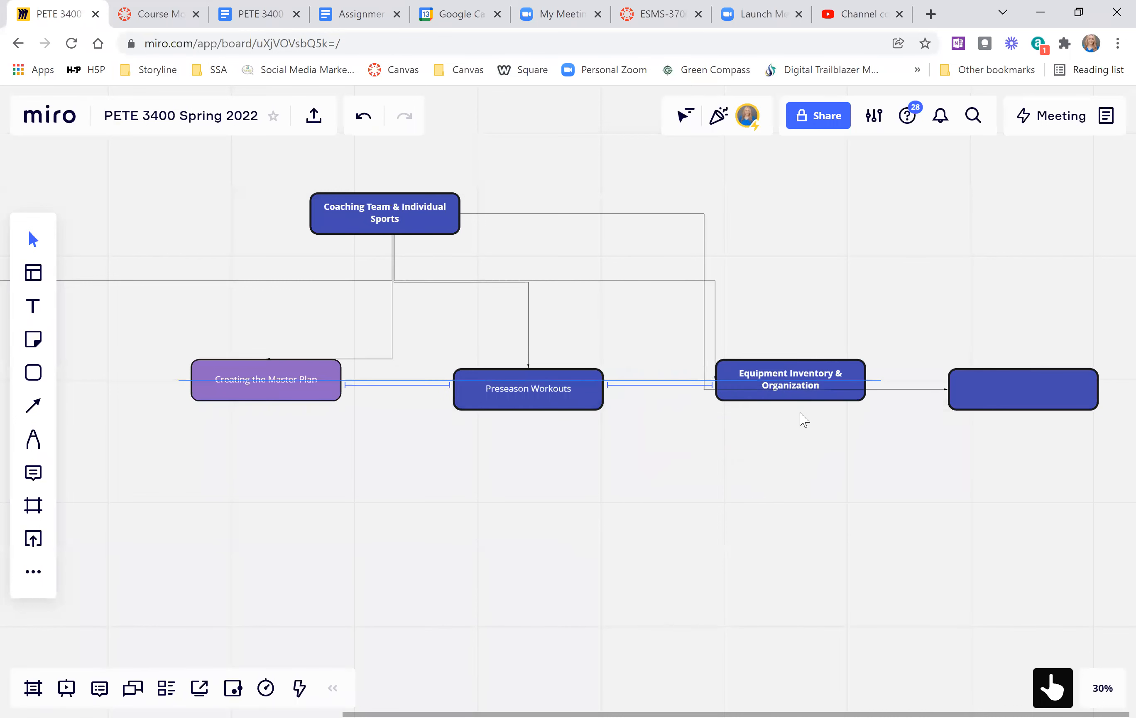
pyautogui.moveTo(1003, 395); pyautogui.dragTo(1063, 386)
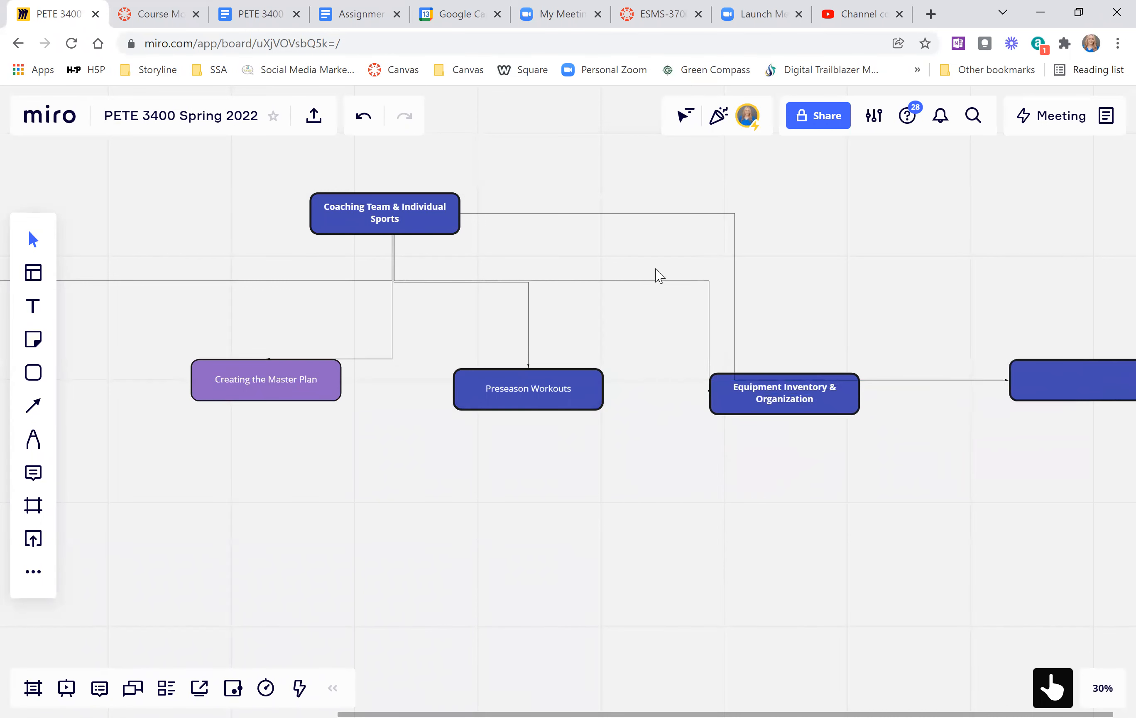
# Route the blank box's connector along the shared branch line and attach its and Equipment Inventory & Organization's connectors to the boxes' top edges.
pyautogui.click(946, 380)
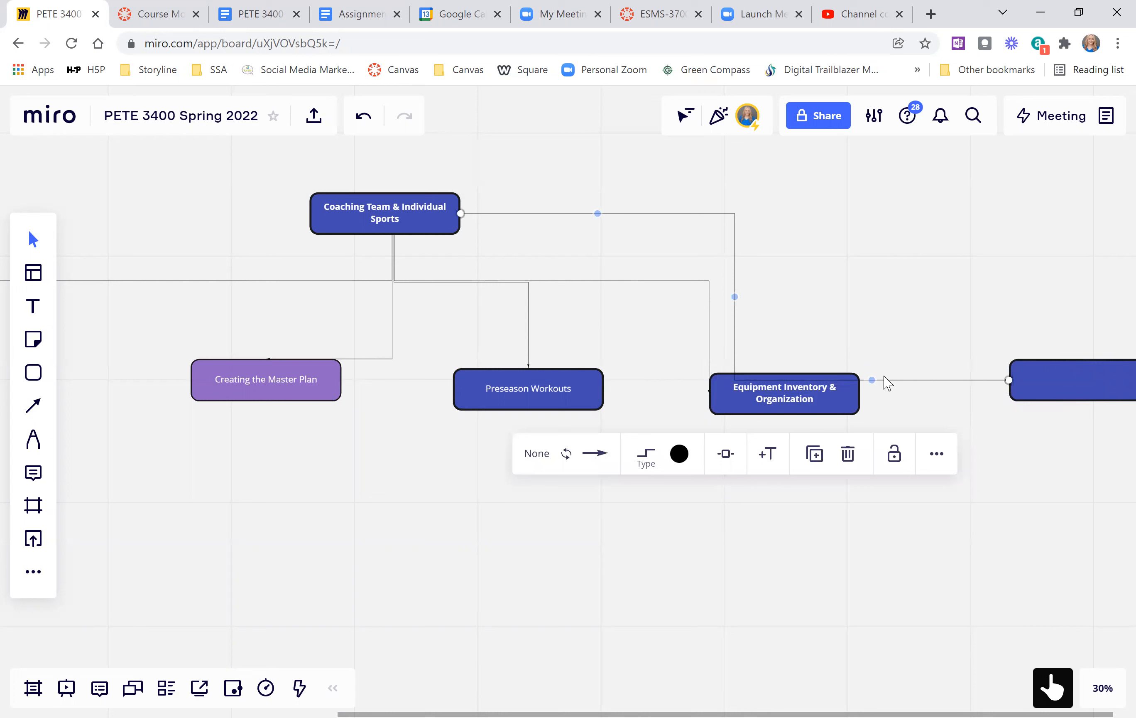
pyautogui.moveTo(872, 379); pyautogui.dragTo(885, 284)
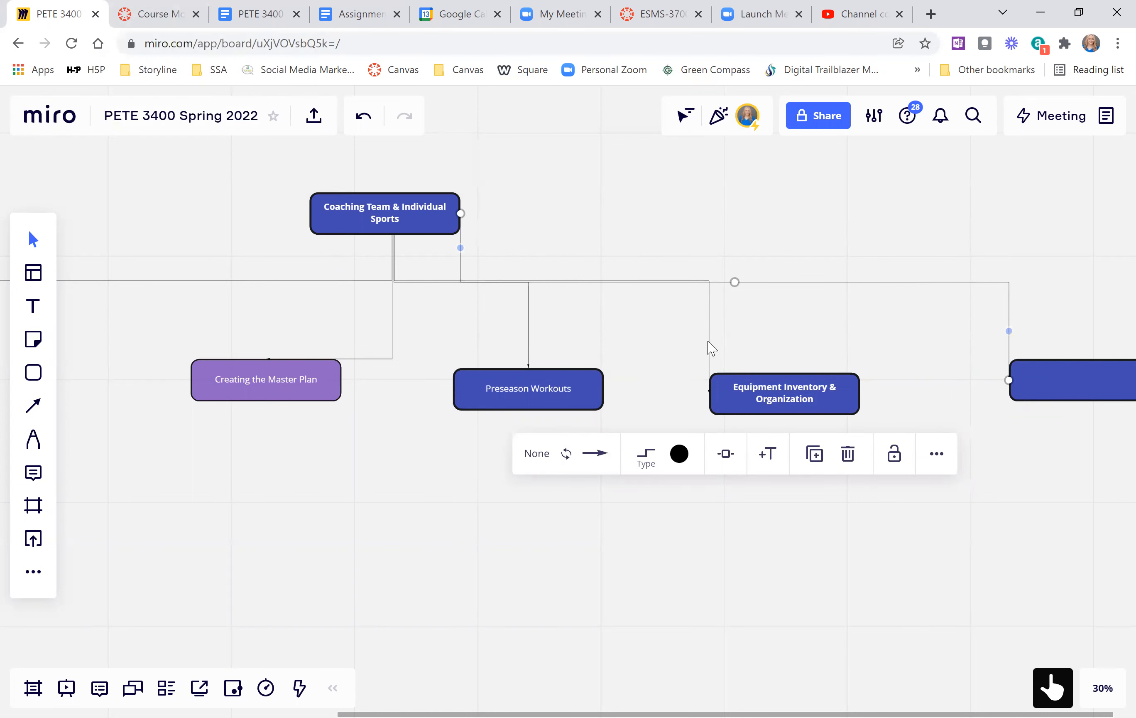
pyautogui.click(708, 355)
pyautogui.moveTo(709, 395); pyautogui.dragTo(784, 372)
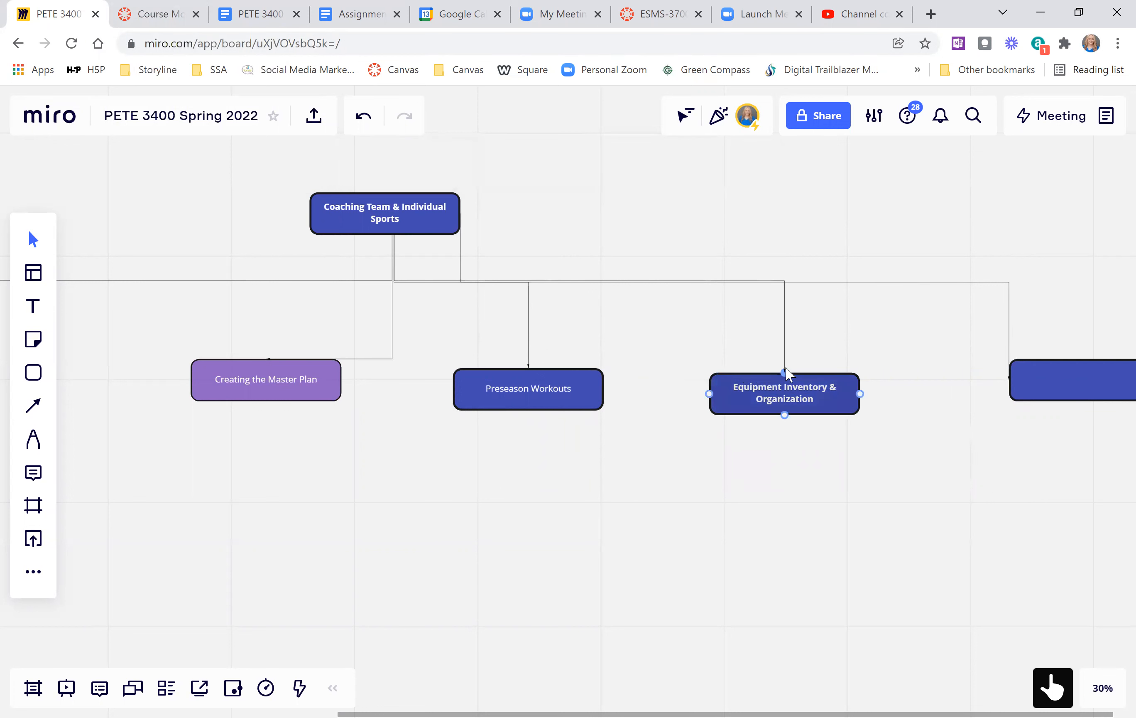
pyautogui.click(1010, 355)
pyautogui.moveTo(1009, 382); pyautogui.dragTo(1092, 359)
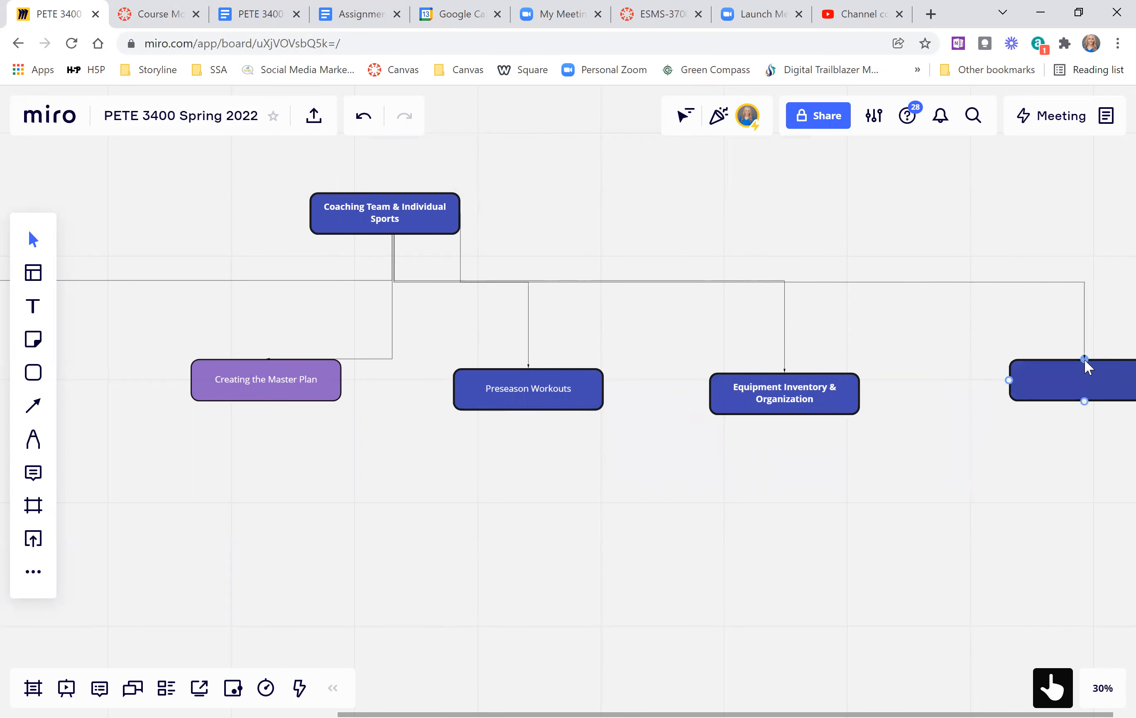
# Look up the Module 5 title on the Canvas modules page and label the remaining blank box "Scheduling Games".
pyautogui.click(154, 23)
pyautogui.scroll(-2, 435, 363)
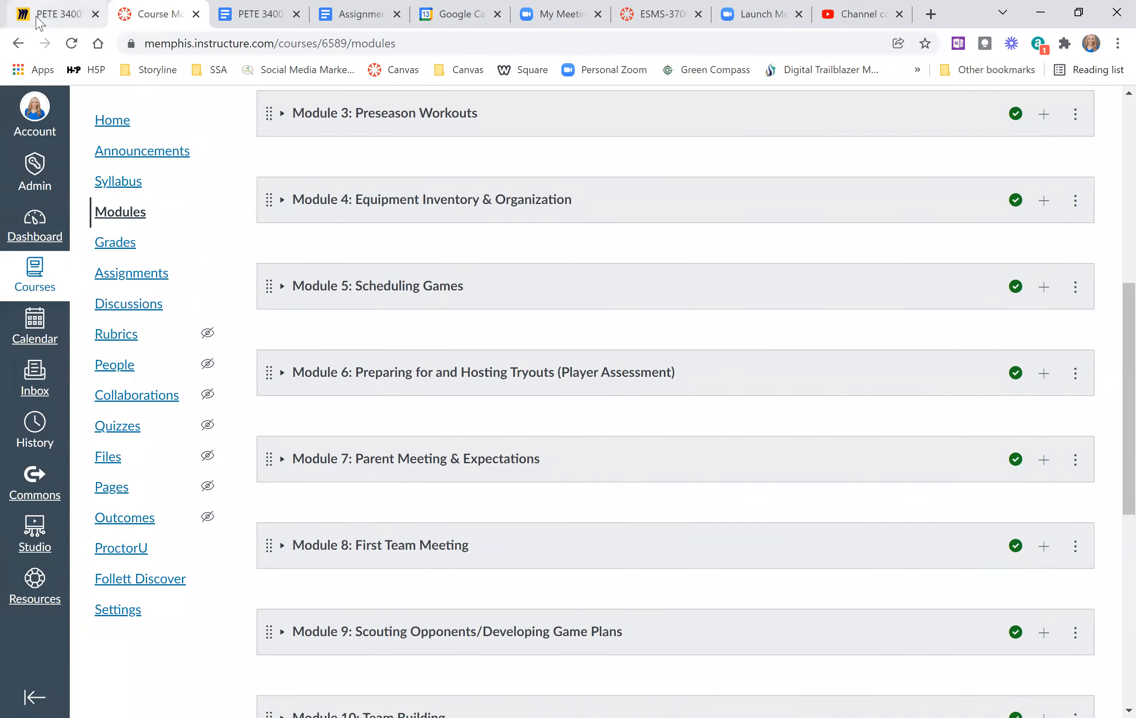
pyautogui.click(37, 15)
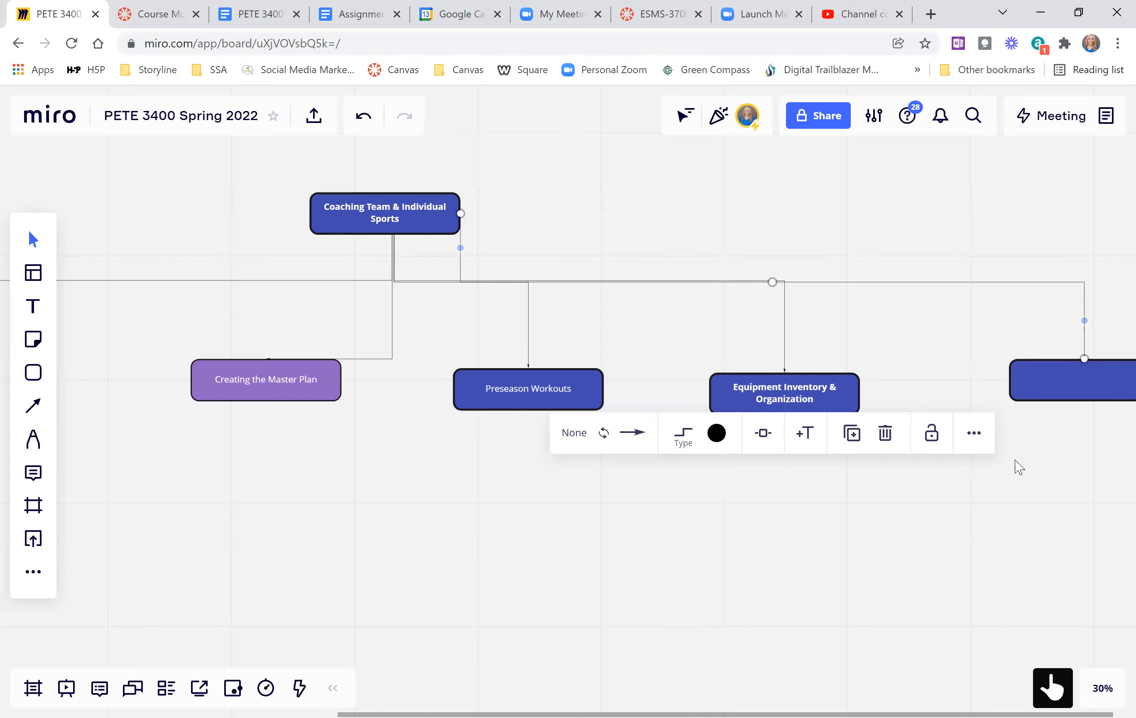
pyautogui.hscroll(5, 1018, 467)
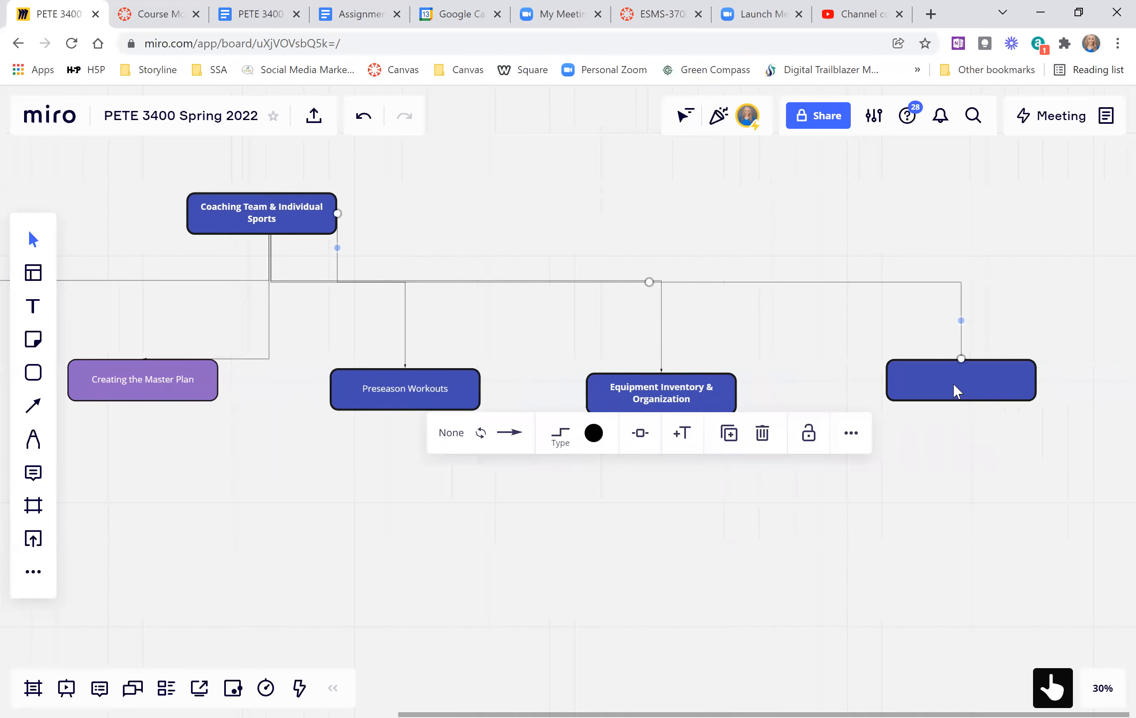
pyautogui.doubleClick(955, 383)
pyautogui.write('Scheduling Games')
pyautogui.click(636, 574)
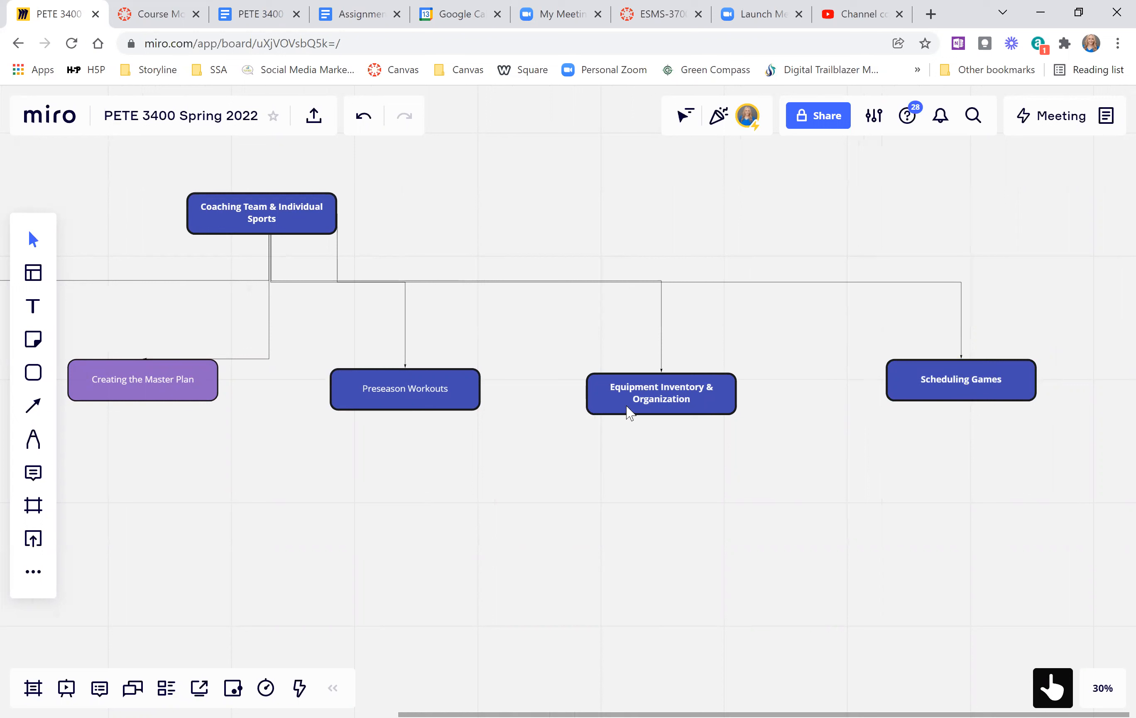
# Make the text of the Preseason Workouts box bold.
pyautogui.click(389, 392)
pyautogui.doubleClick(391, 393)
pyautogui.click(306, 302)
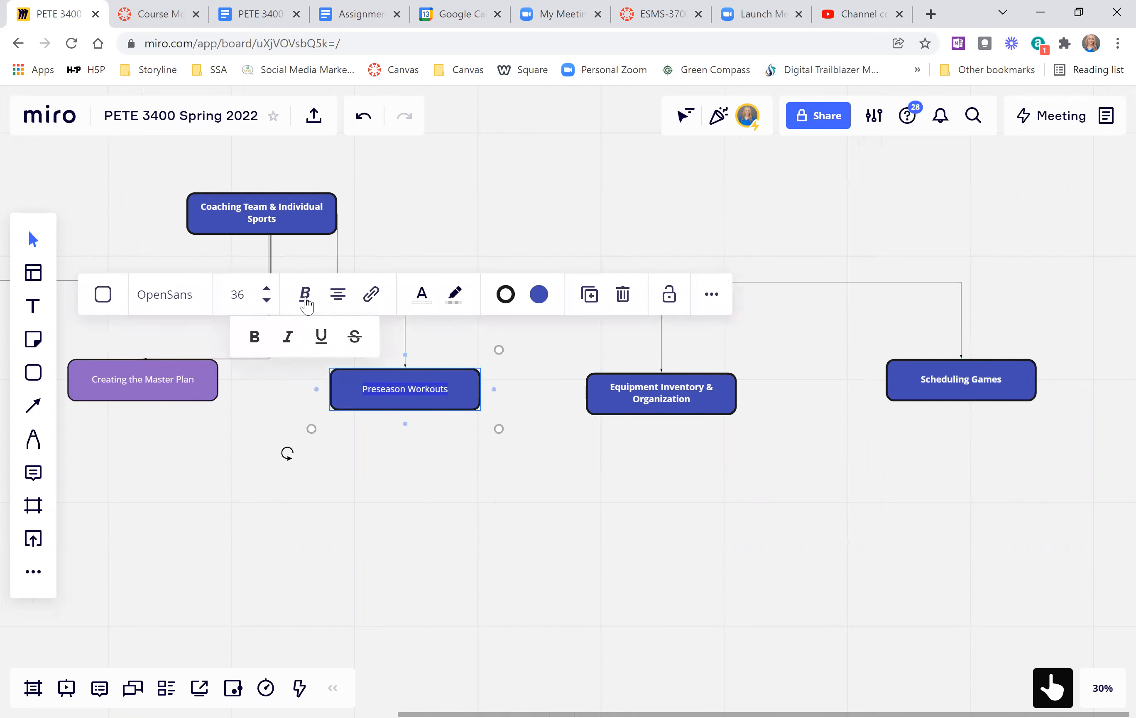
pyautogui.click(254, 336)
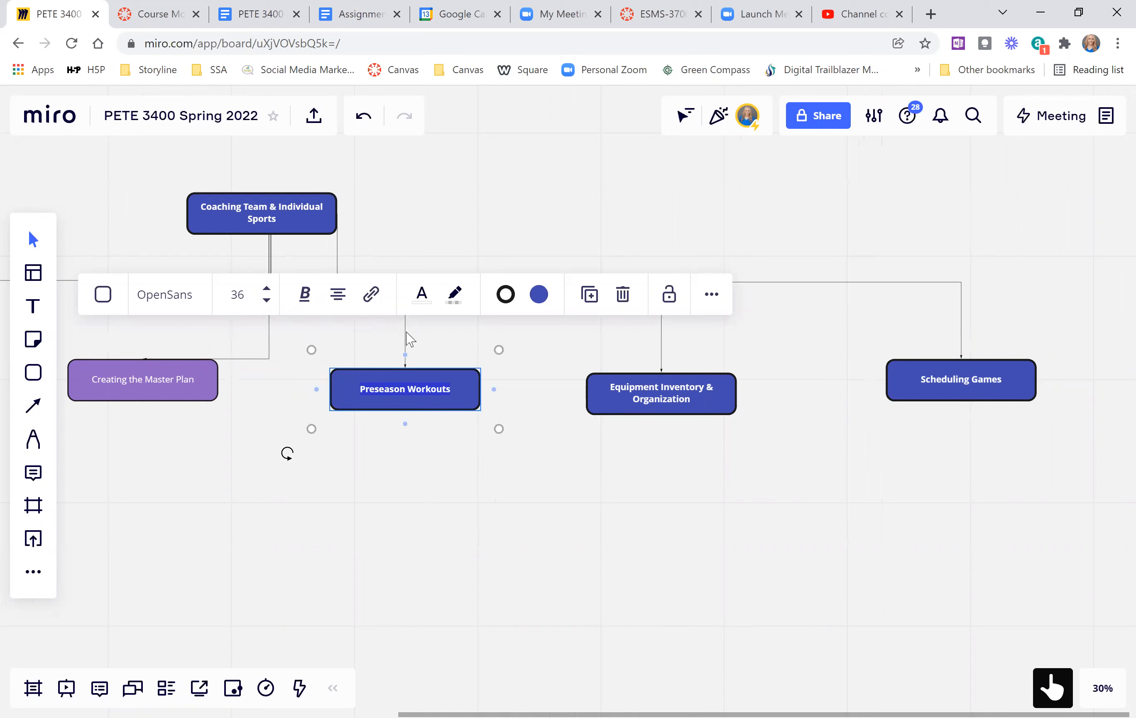
# Compare the other branches' box colours and set the Preseason Workouts box's fill to dark gray.
pyautogui.click(538, 295)
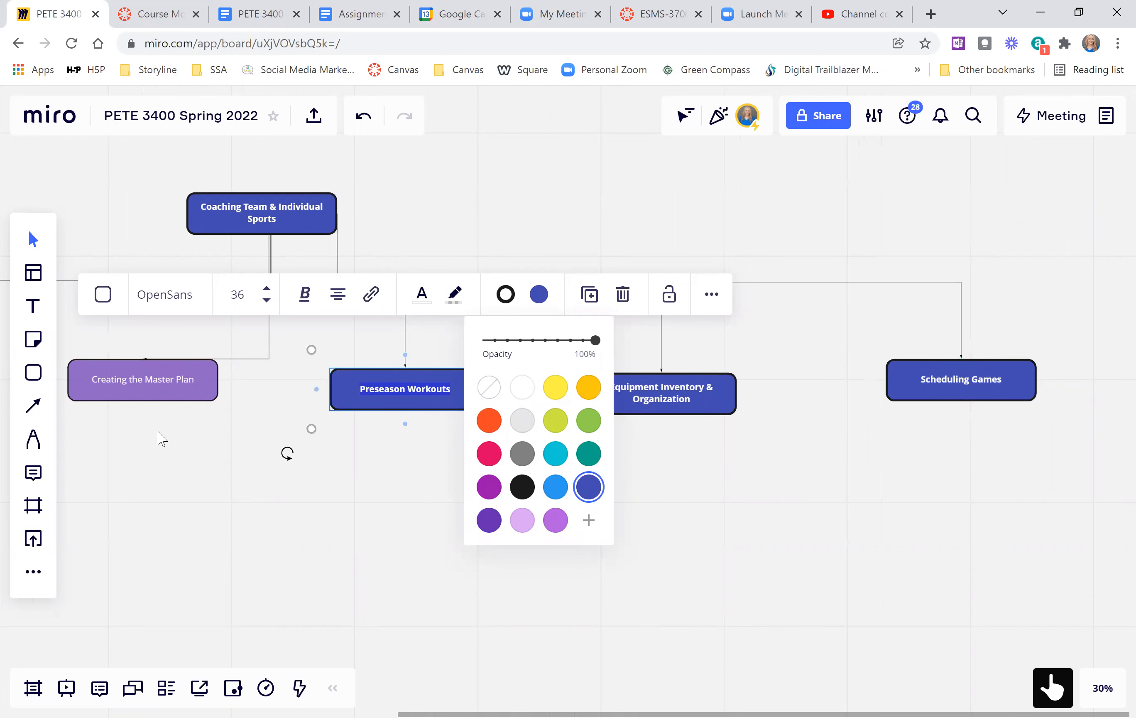
pyautogui.hscroll(-1, 162, 436)
pyautogui.hscroll(-10, 162, 438)
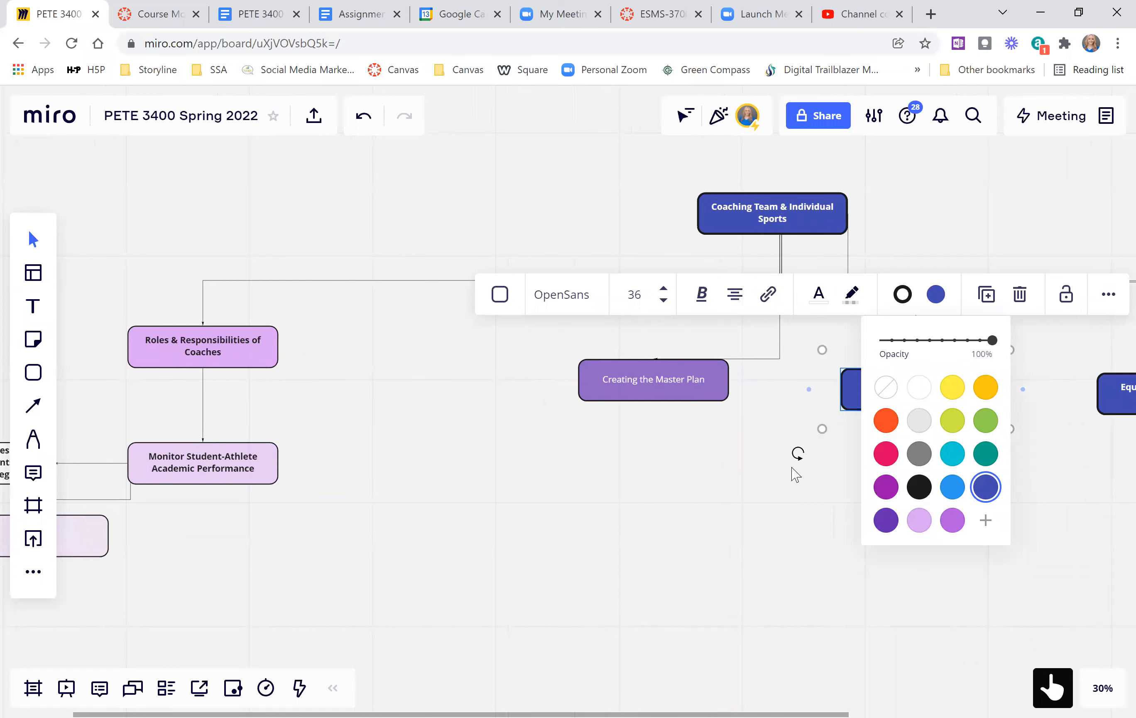
pyautogui.hscroll(5, 586, 403)
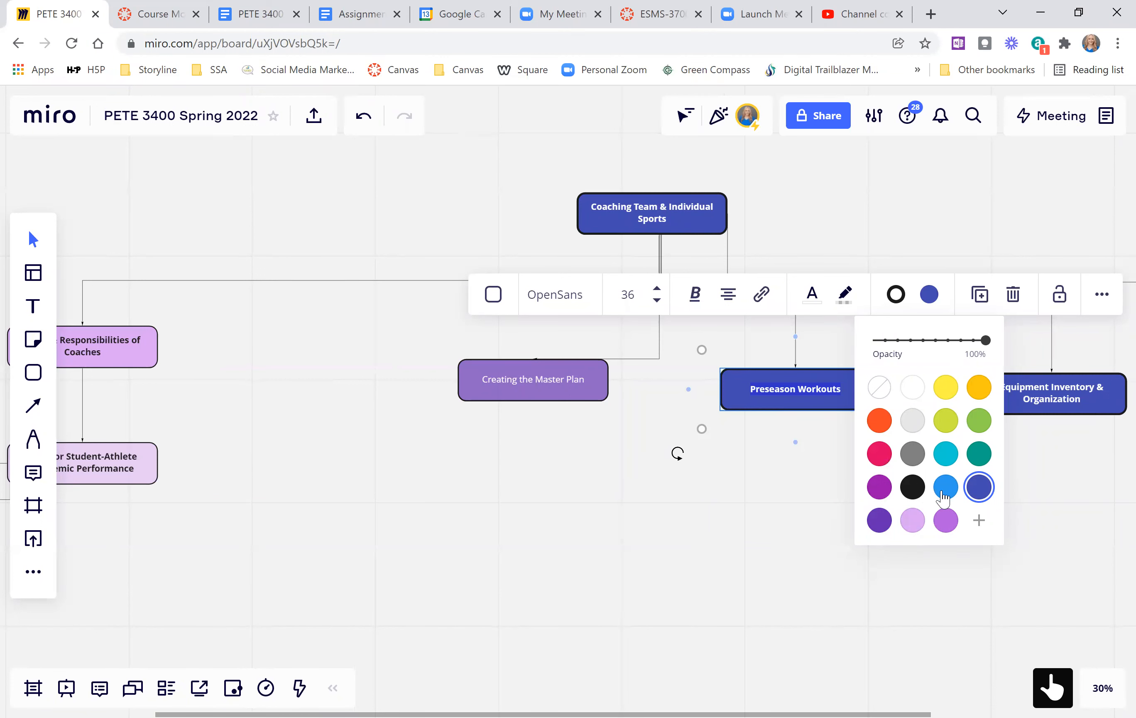
pyautogui.click(913, 454)
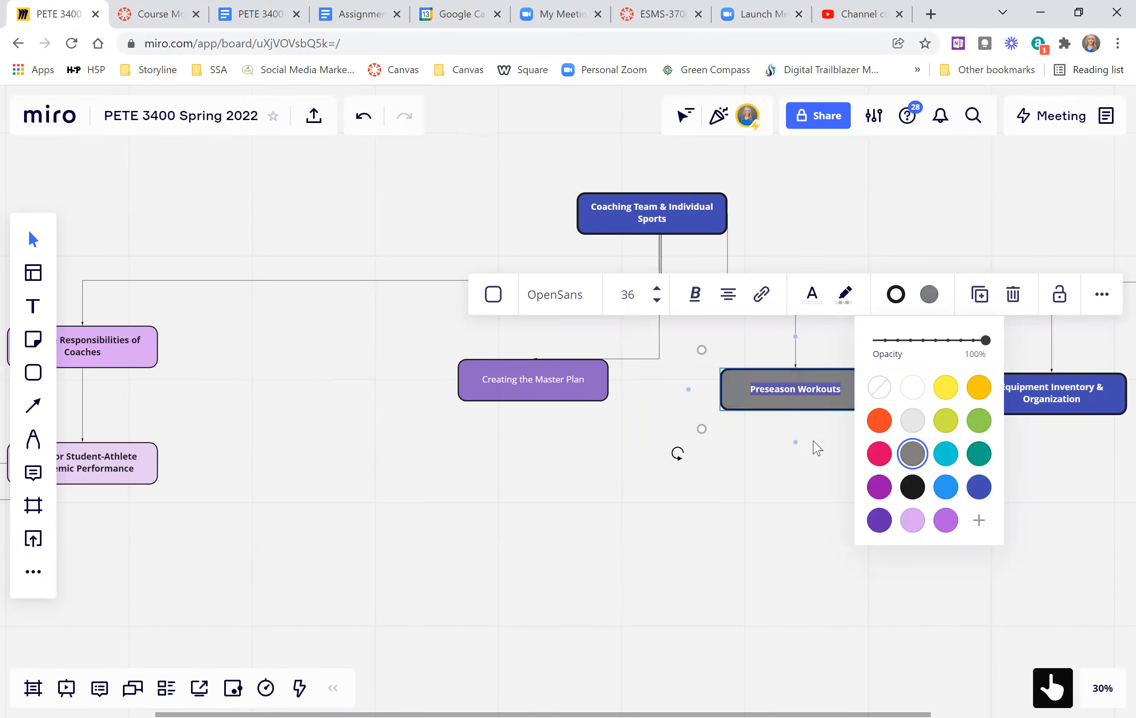
pyautogui.click(782, 476)
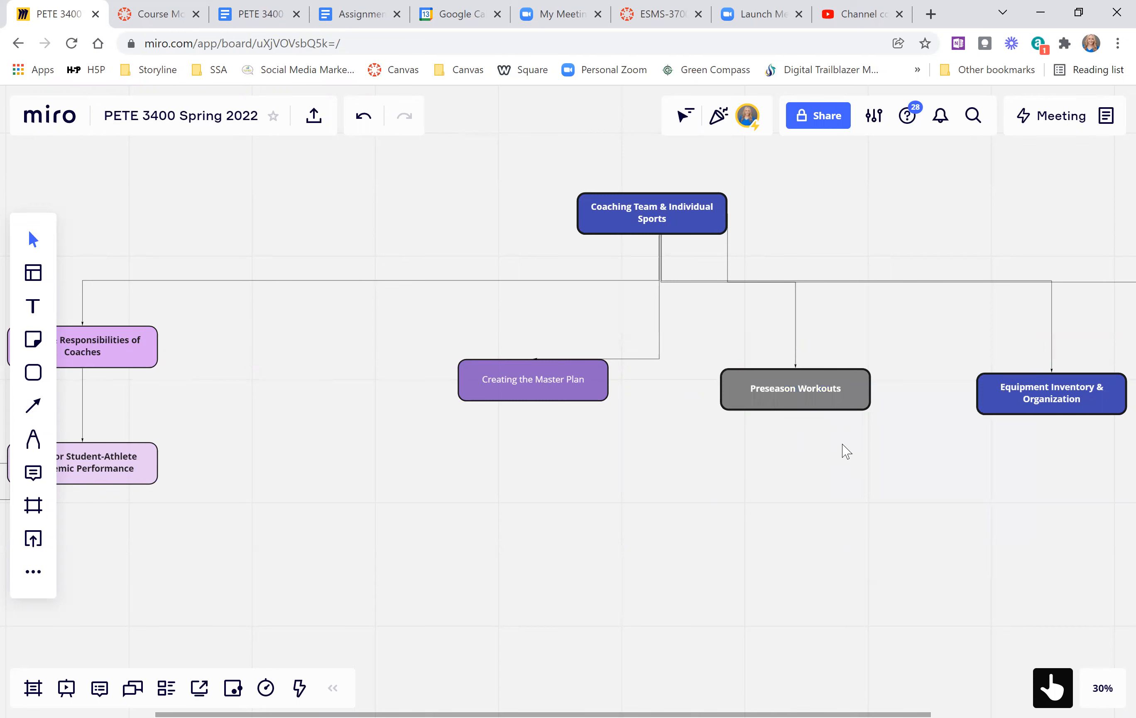
# Set the Equipment Inventory & Organization box's fill colour to cyan.
pyautogui.hscroll(-2, 843, 444)
pyautogui.hscroll(5, 846, 451)
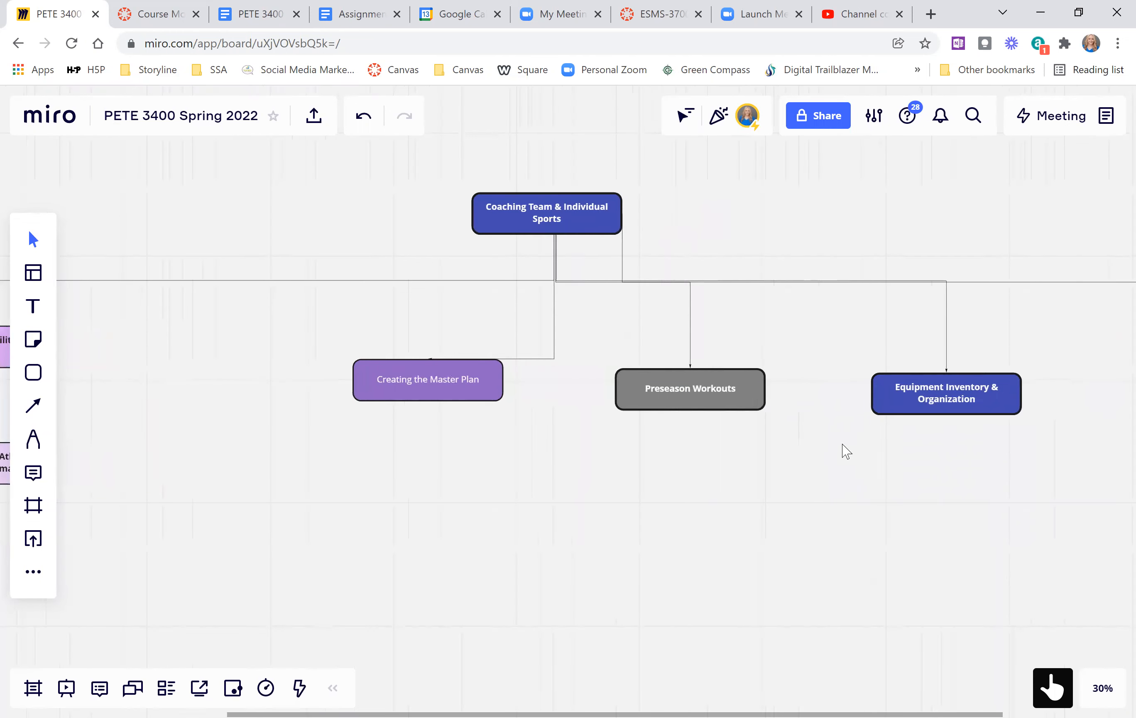
pyautogui.click(1013, 409)
pyautogui.click(937, 299)
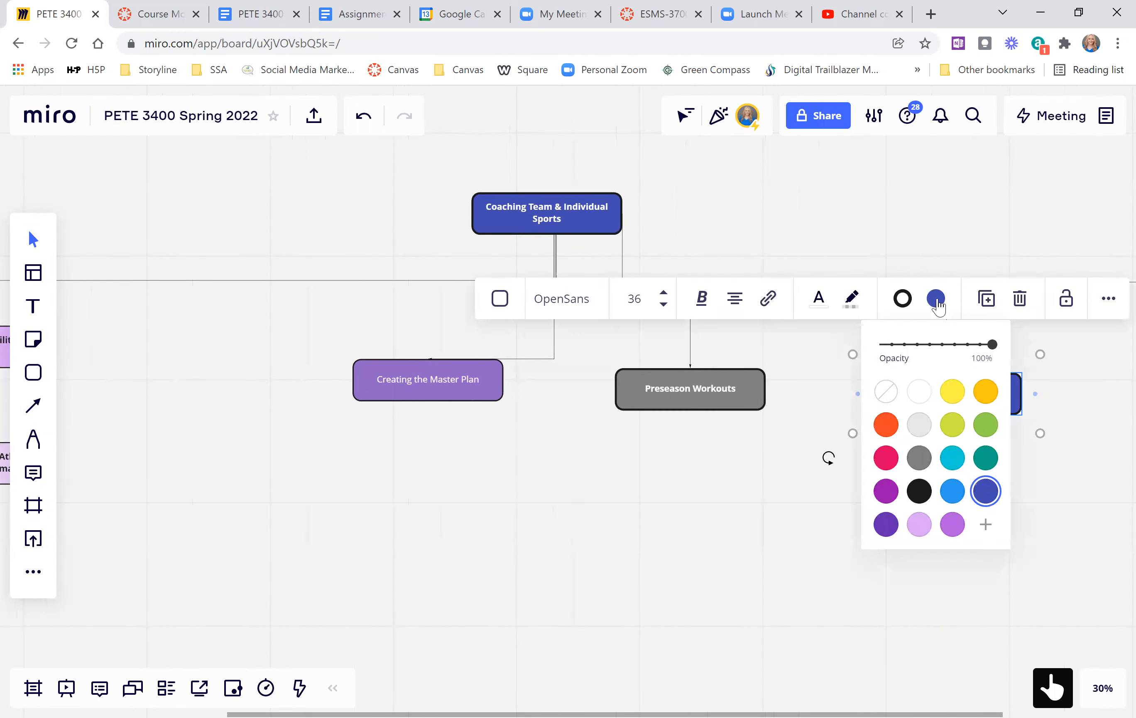
pyautogui.click(954, 461)
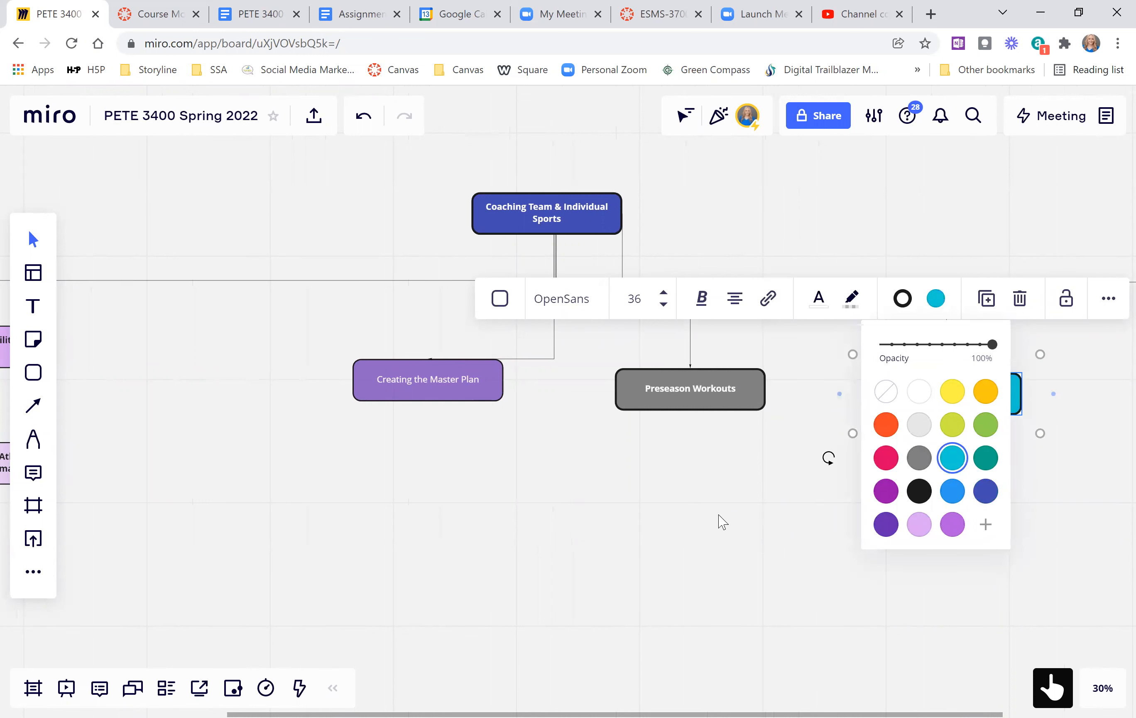
pyautogui.click(722, 543)
# Set the Scheduling Games box's fill colour to teal green.
pyautogui.hscroll(5, 722, 546)
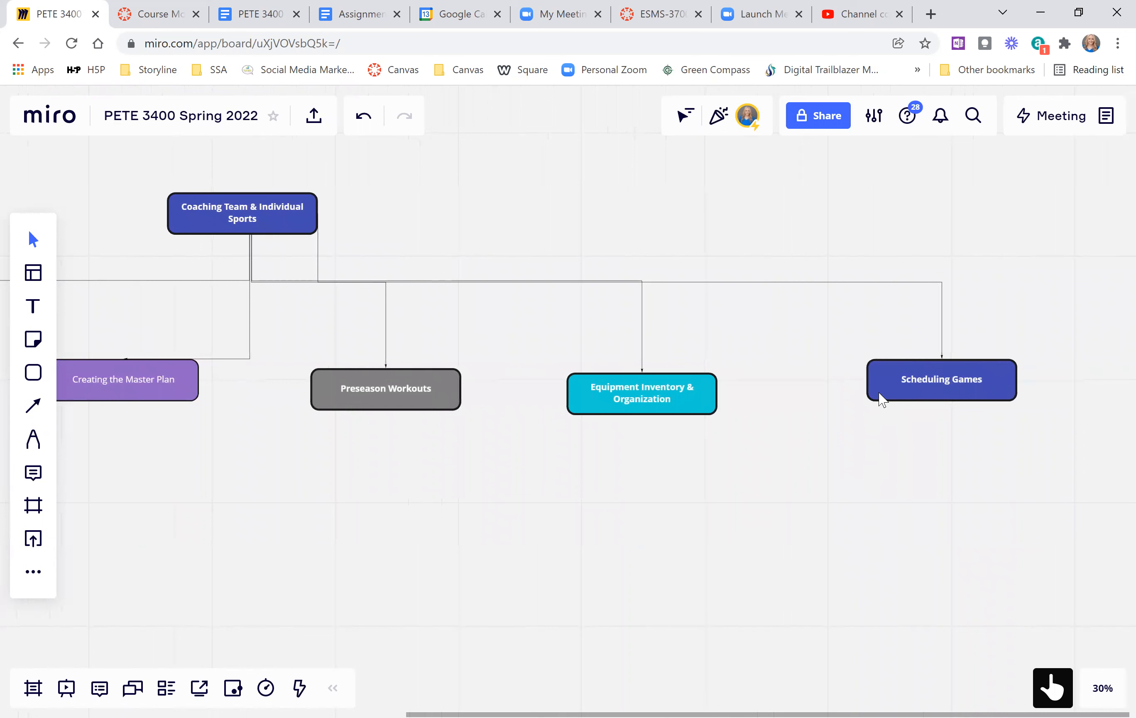
pyautogui.click(881, 395)
pyautogui.click(939, 289)
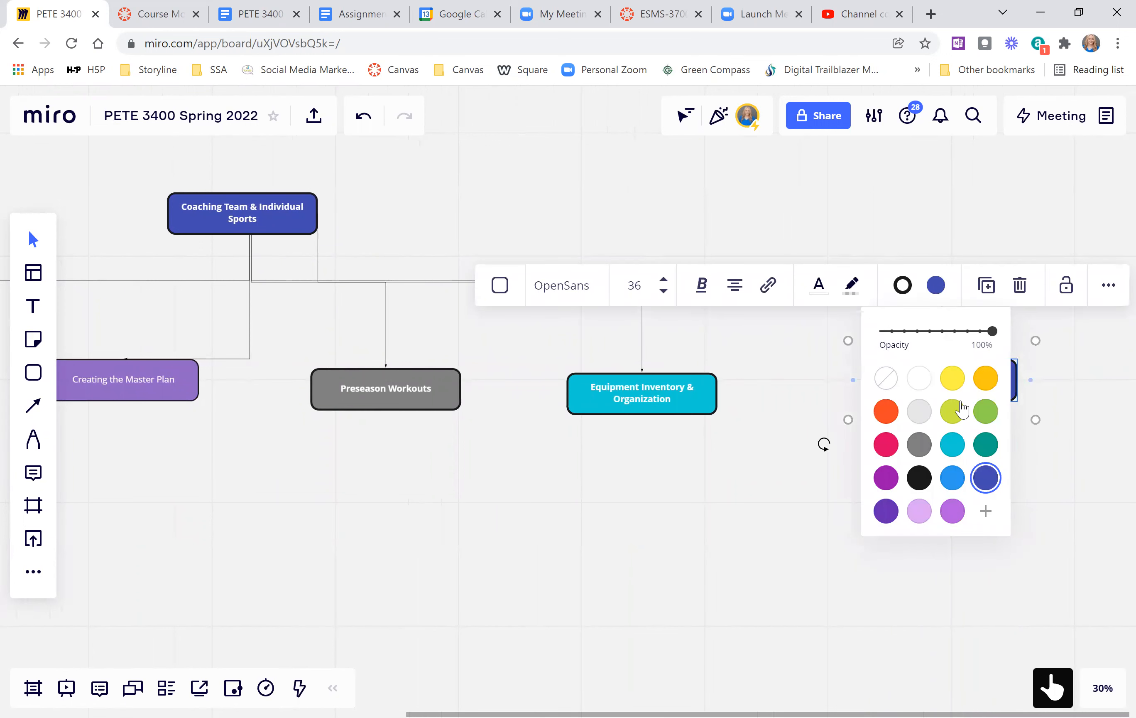
pyautogui.click(978, 446)
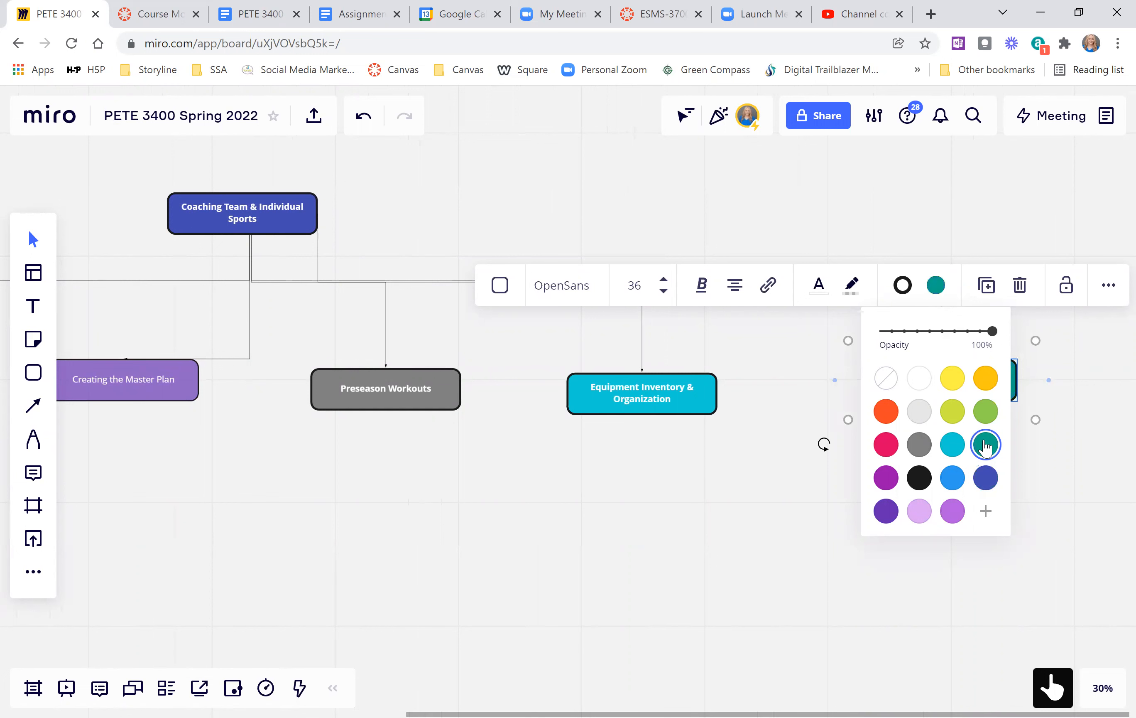
pyautogui.click(749, 532)
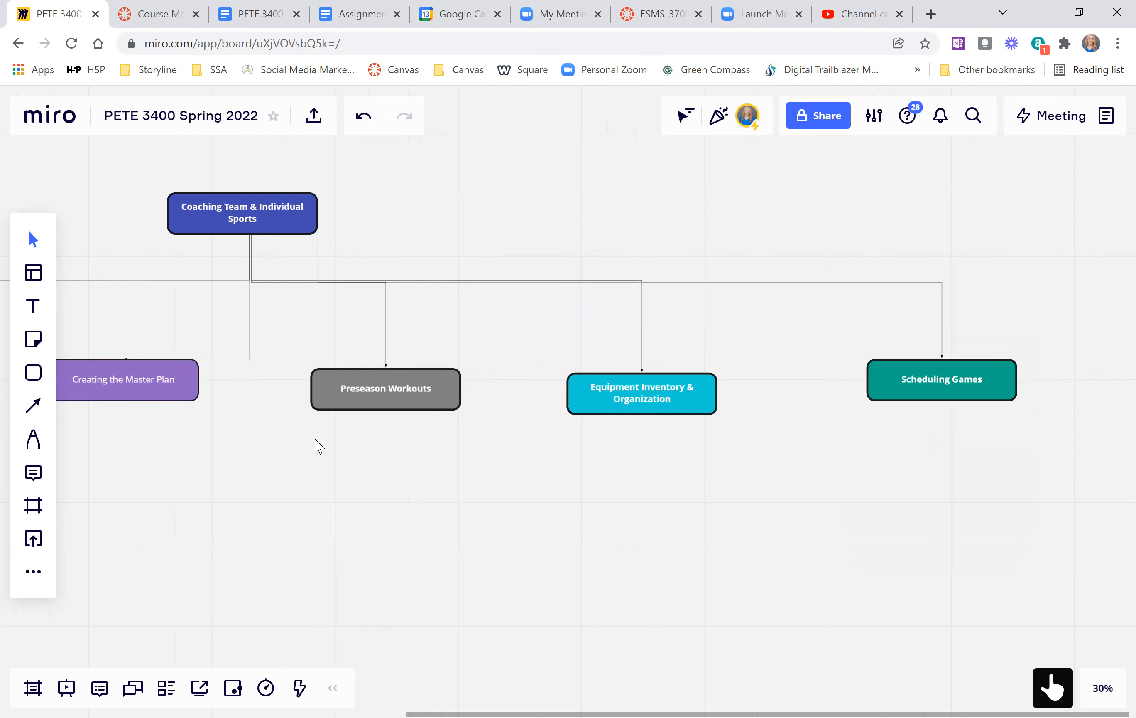
# Review the map's branches, examining the Roles & Responsibilities of Coaches box and the Monitor Student-Athlete Academic Performance box beneath it.
pyautogui.hscroll(2, 209, 525)
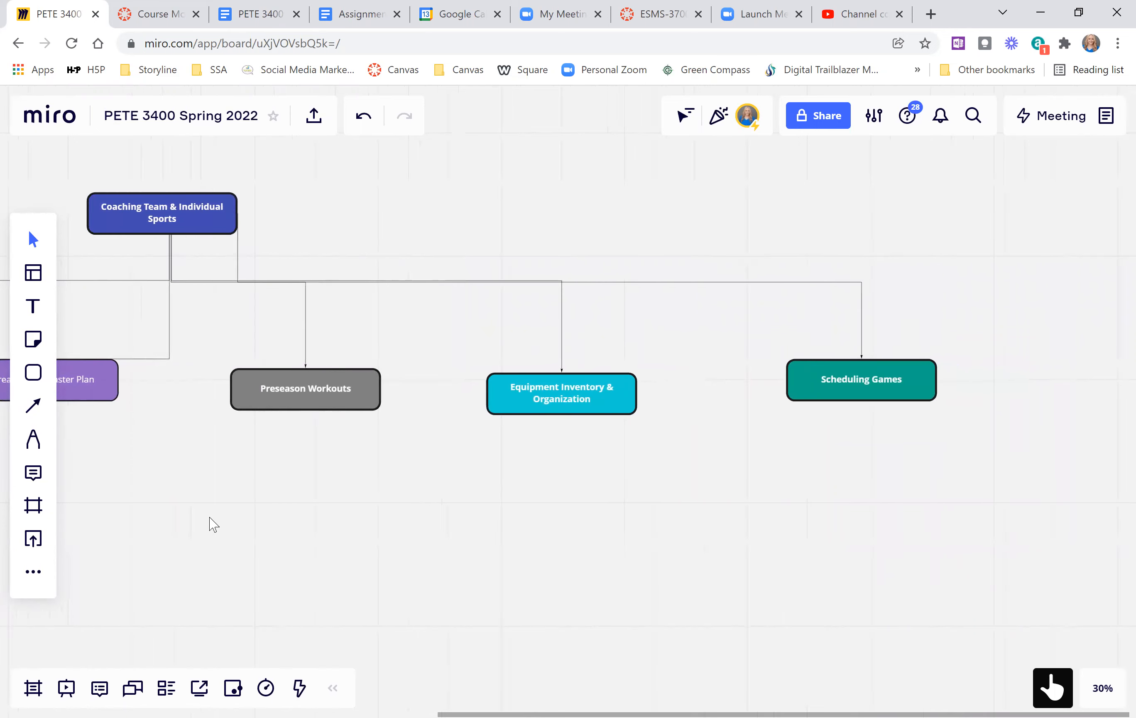
pyautogui.hscroll(-5, 209, 525)
pyautogui.hscroll(-8, 214, 525)
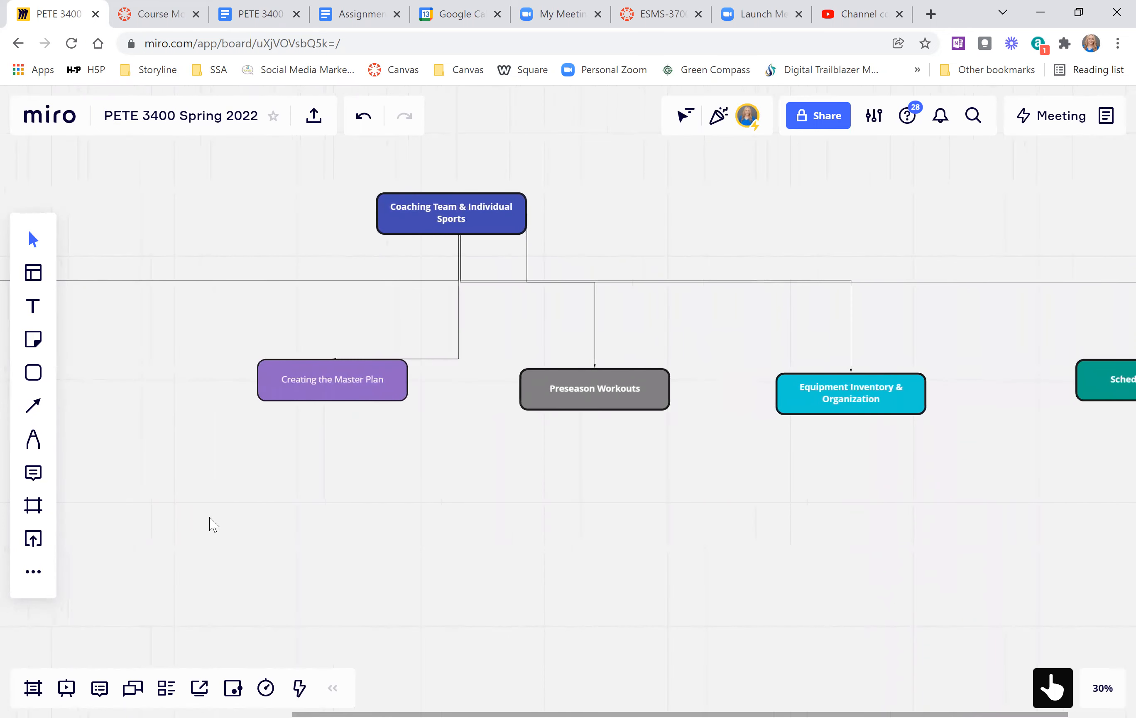
pyautogui.hscroll(-1, 213, 525)
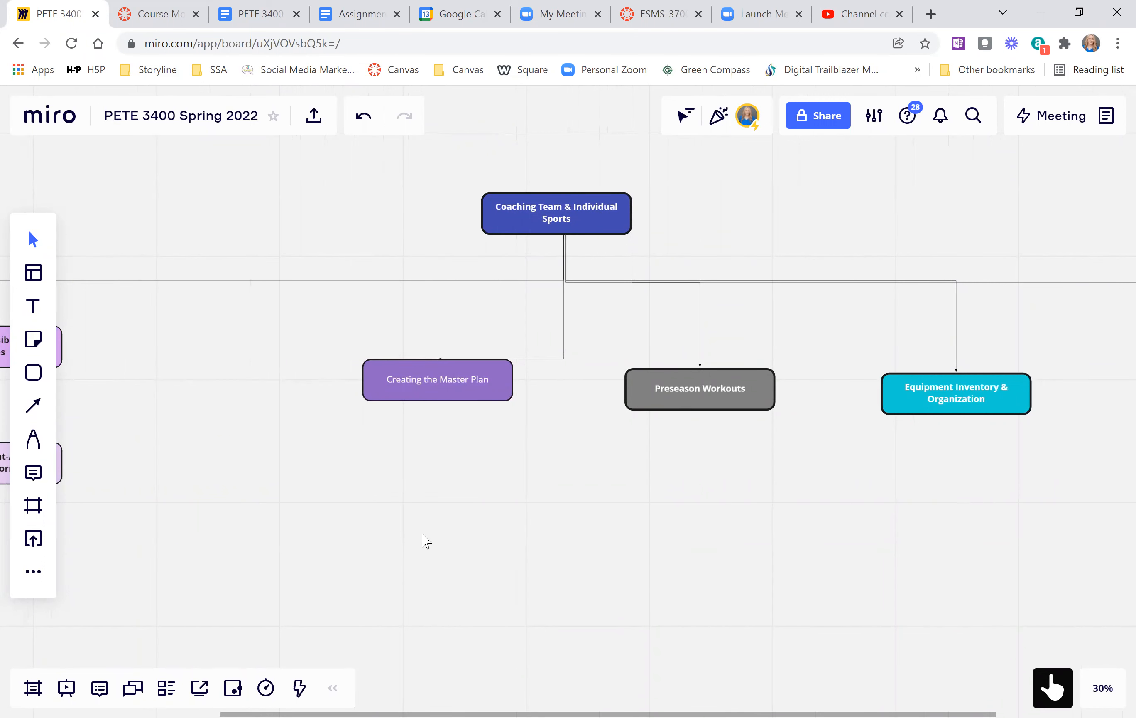
pyautogui.hscroll(-3, 420, 546)
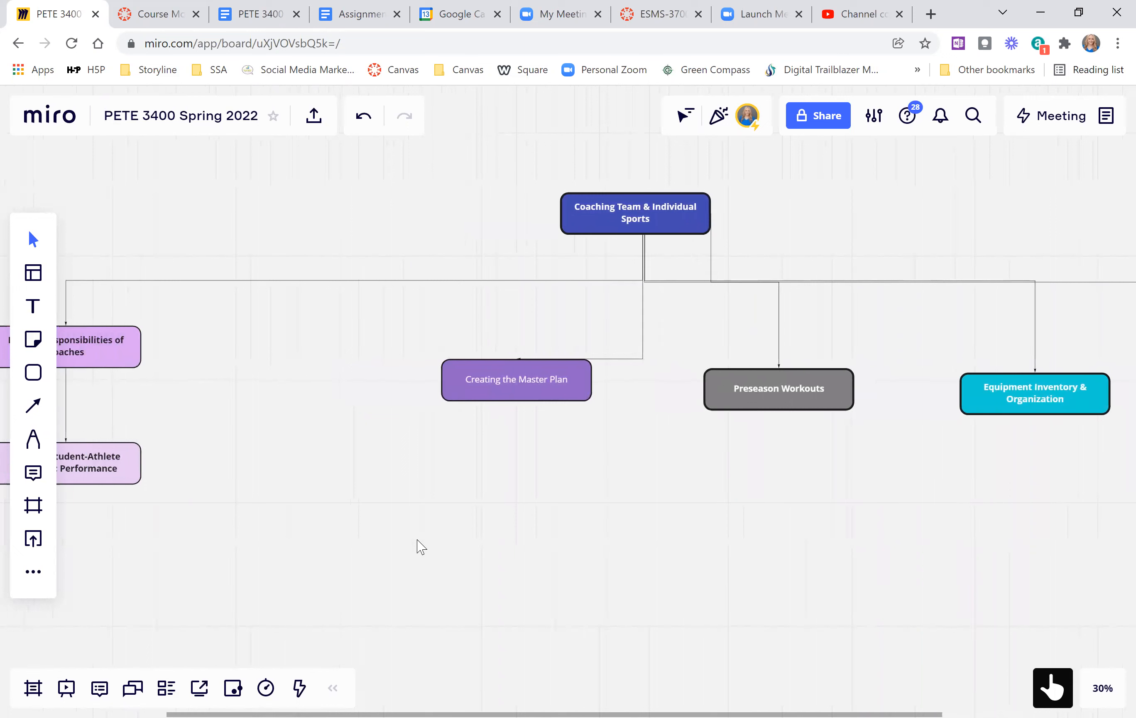
pyautogui.hscroll(-2, 417, 546)
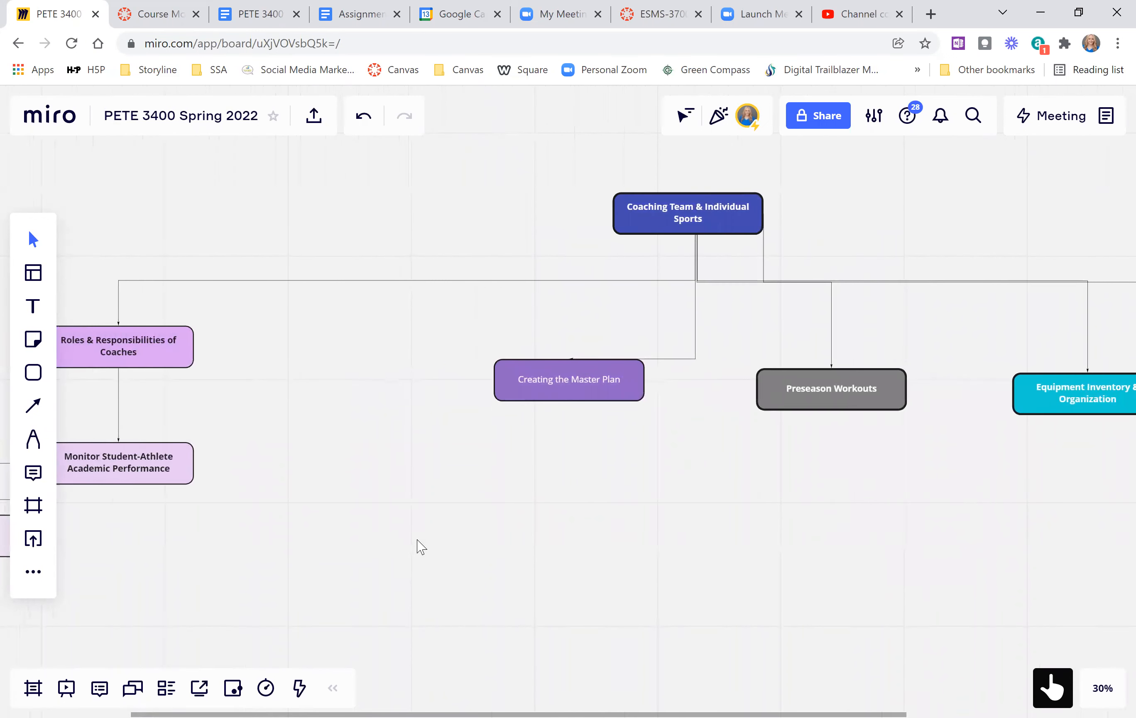
pyautogui.click(86, 356)
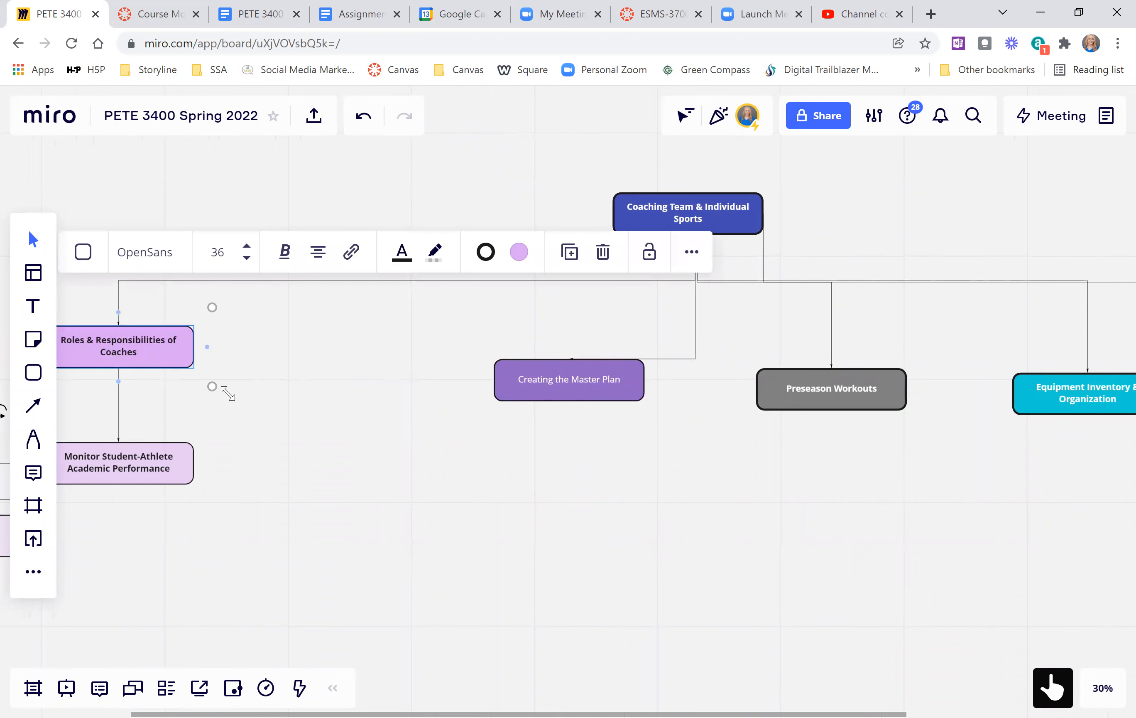
pyautogui.hscroll(-1, 228, 393)
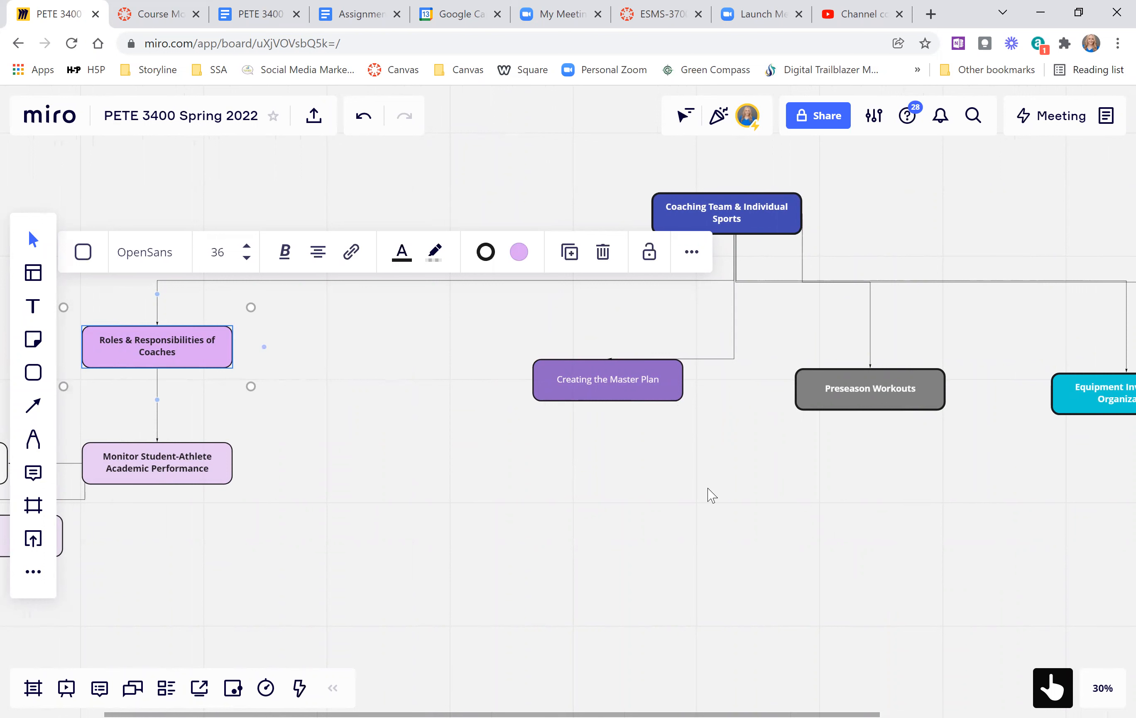
pyautogui.hscroll(3, 711, 494)
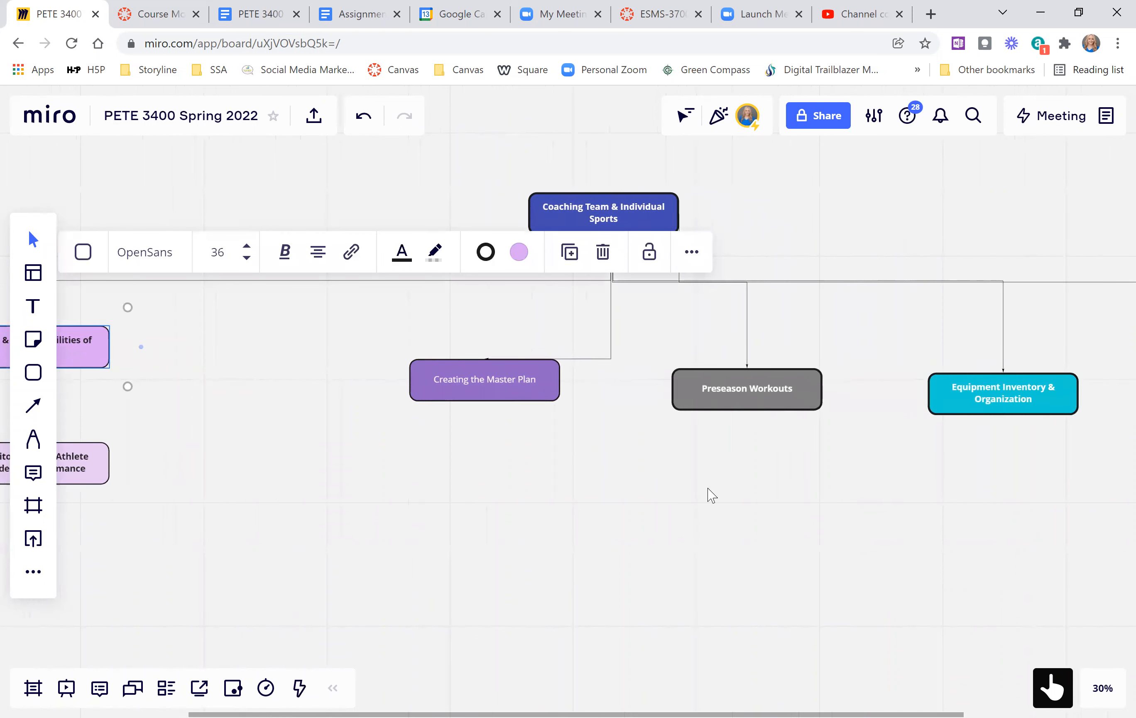
pyautogui.click(105, 476)
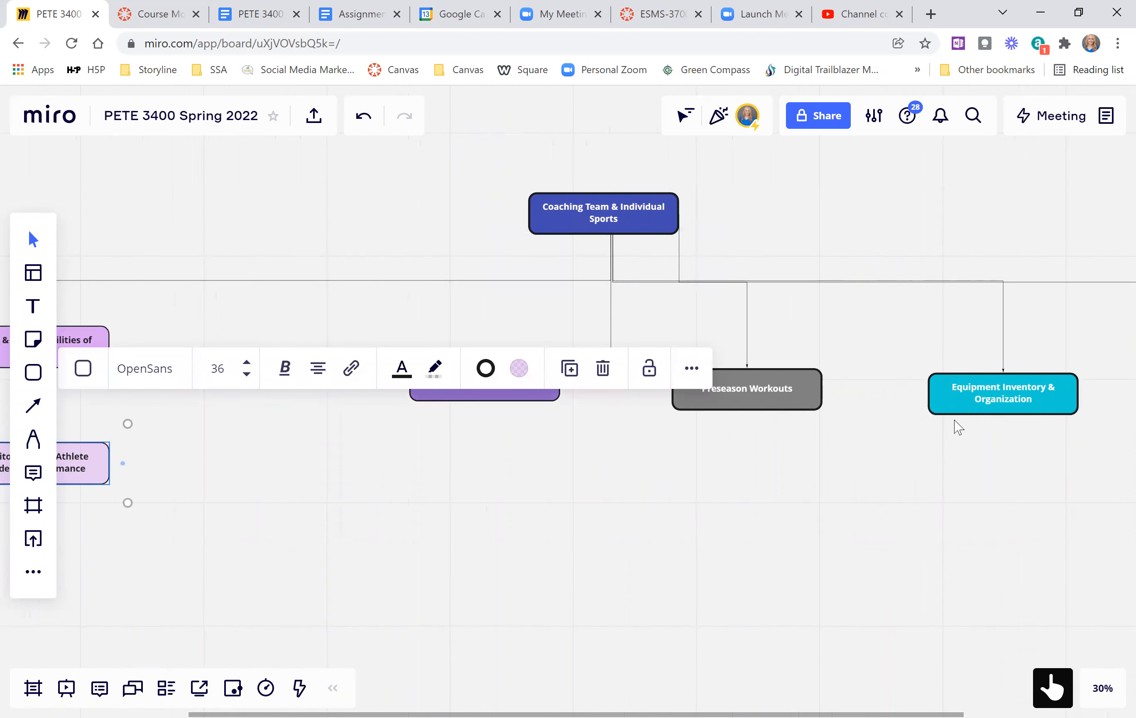
# Add a connected box below Equipment Inventory & Organization and enter text beginning "Keep a spreadsheet of all equipm".
pyautogui.click(974, 412)
pyautogui.click(1004, 444)
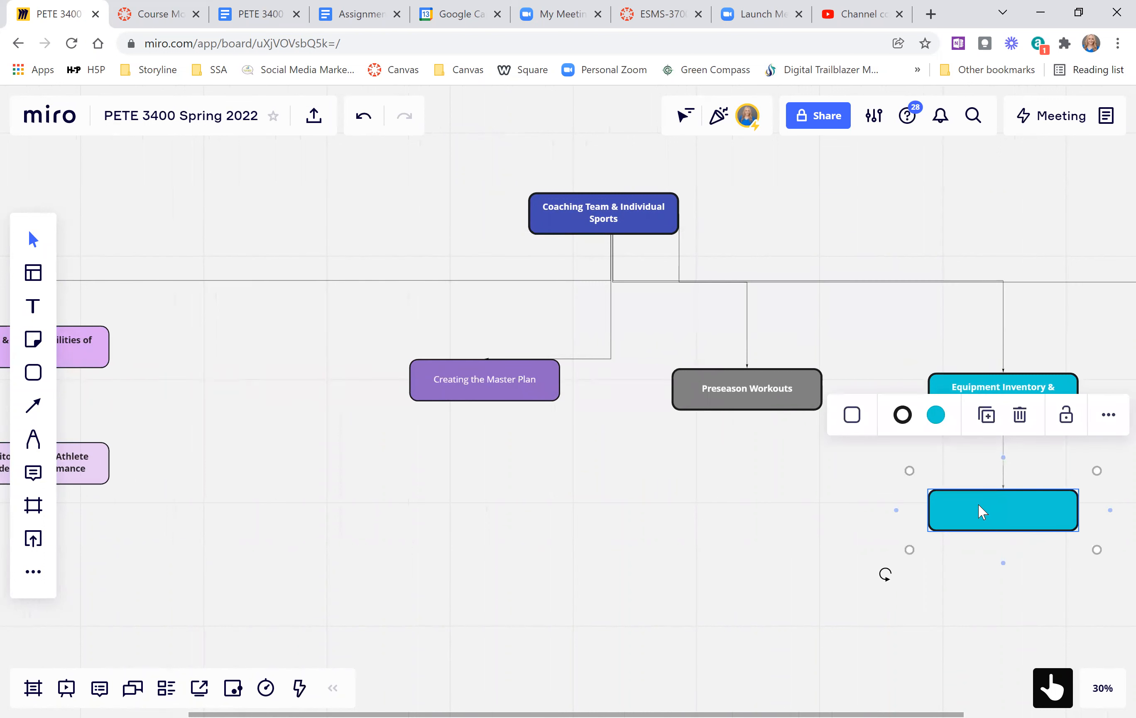
pyautogui.write('Kee')
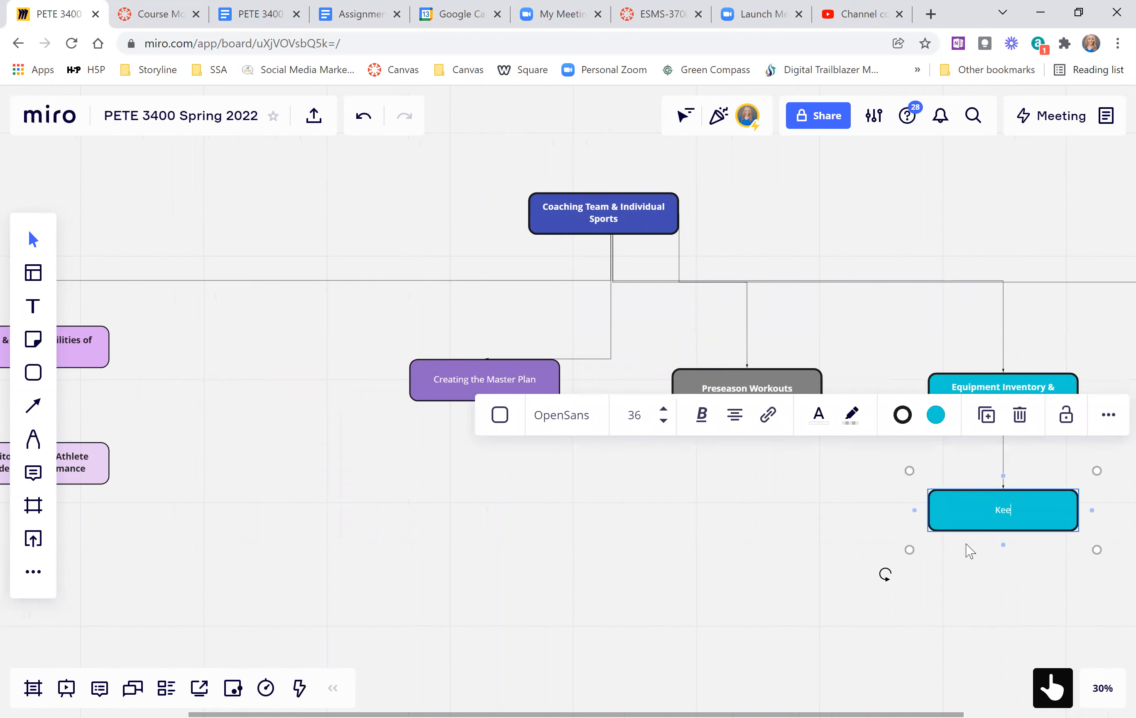
pyautogui.write('p a spreadsheet of all equipm')
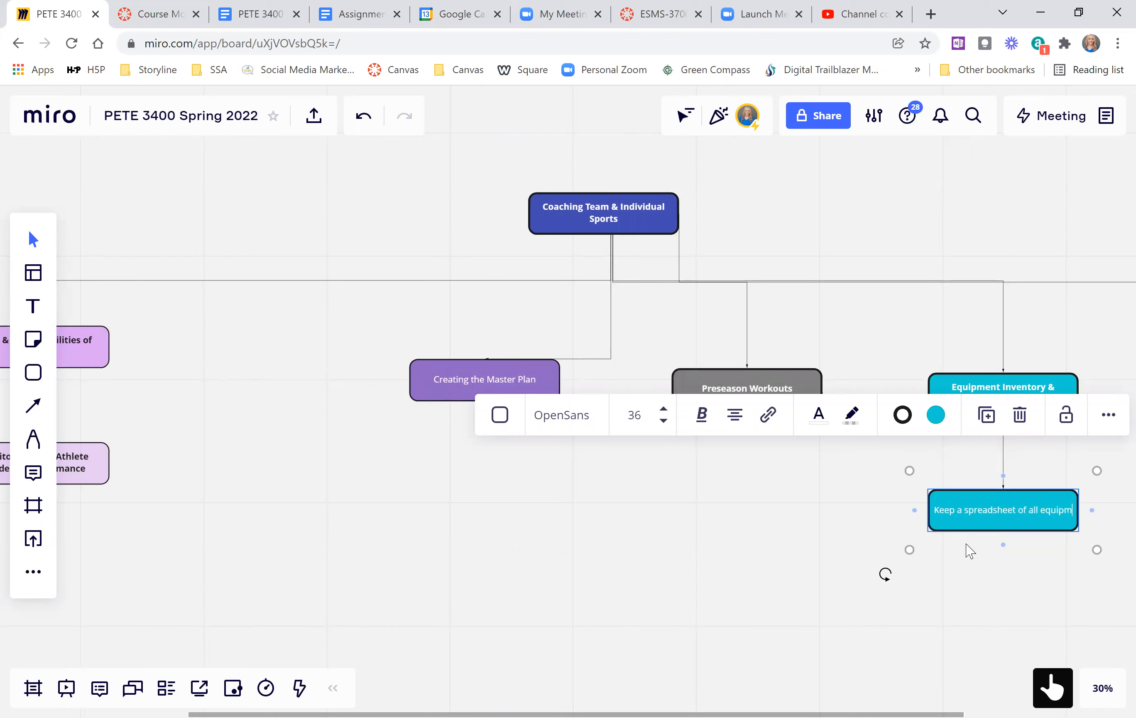